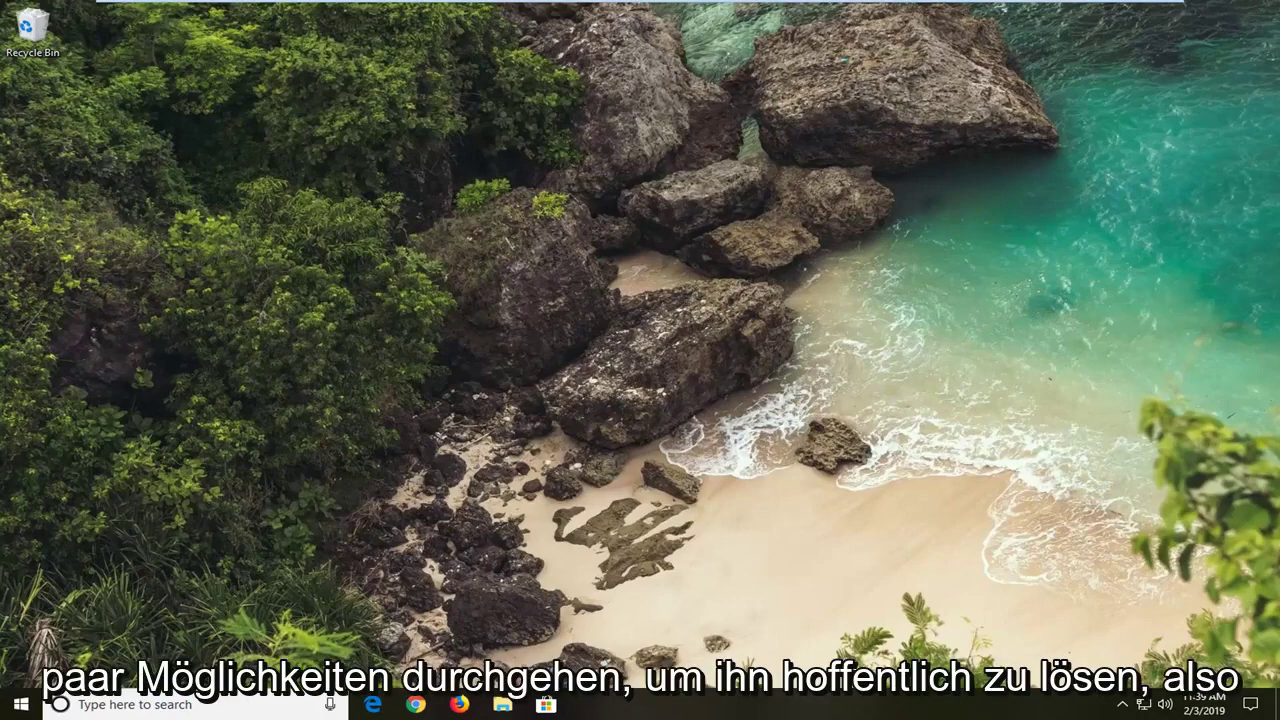
Step: Search the Start menu for 'ccleaner' and open the CCleaner shortcut's file location
{"action": "left_click", "coordinate": [21, 704]}
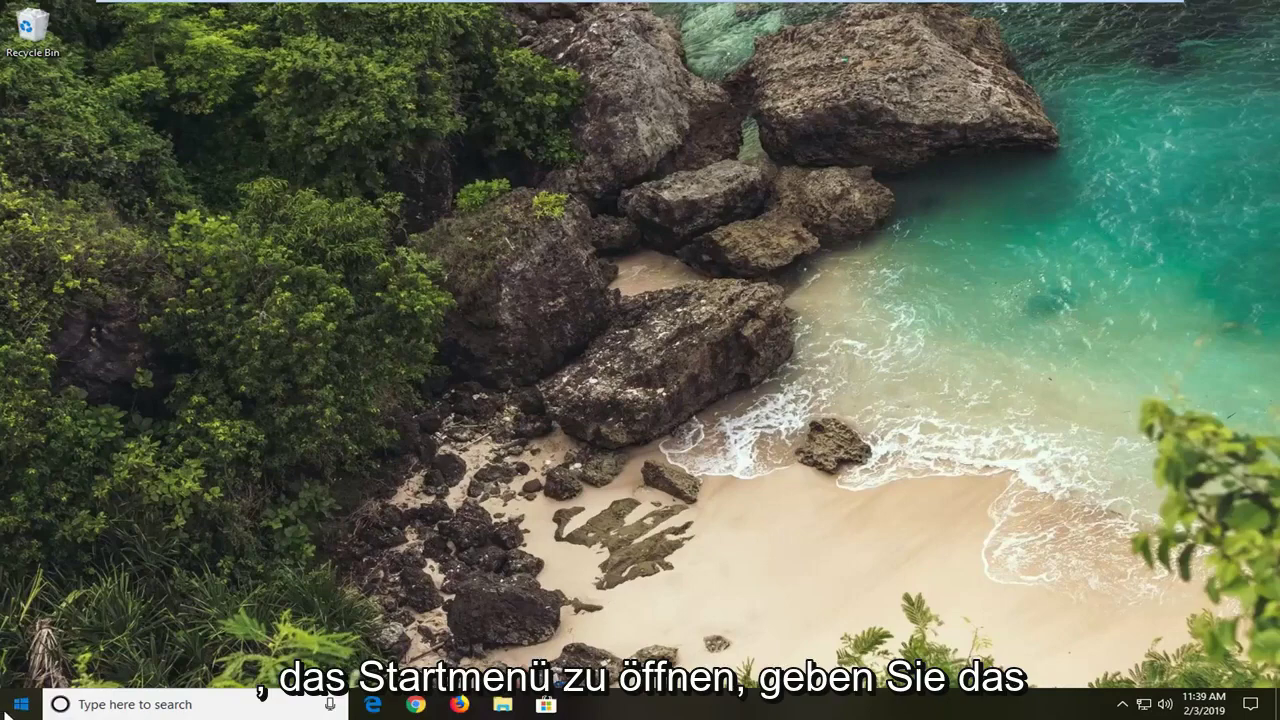
{"action": "type", "text": "ccleaner"}
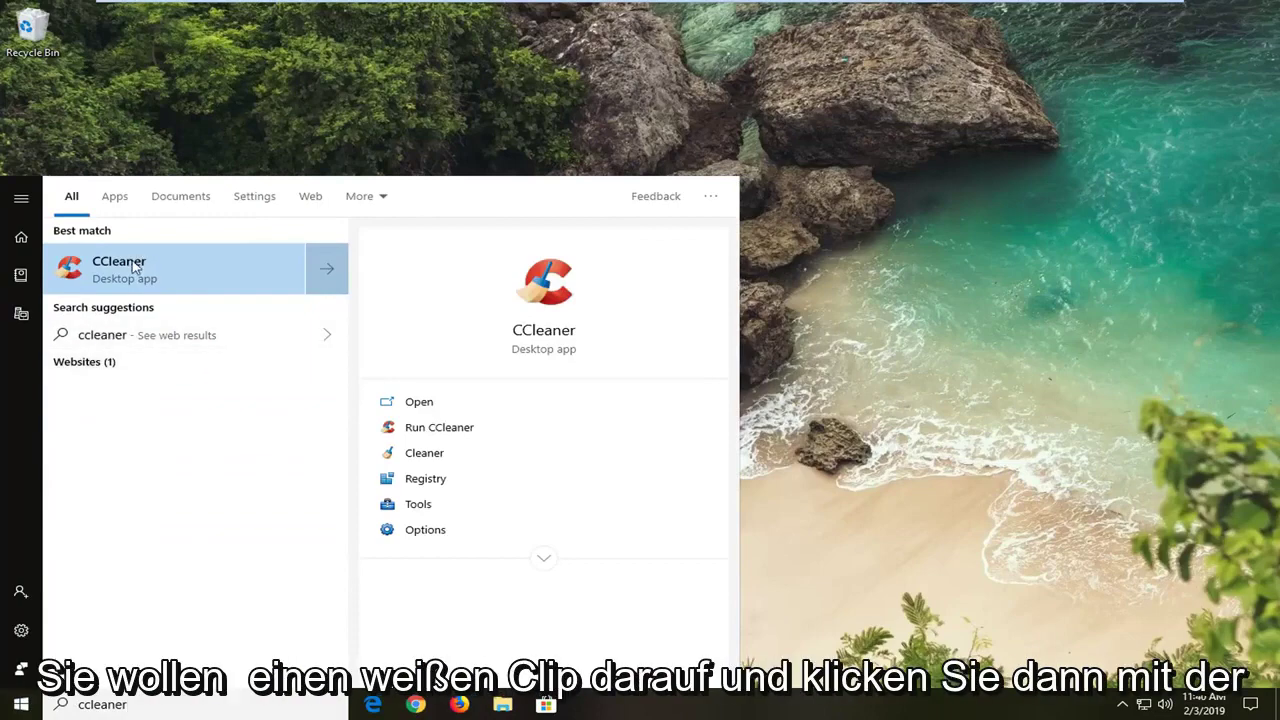
{"action": "right_click", "coordinate": [121, 274]}
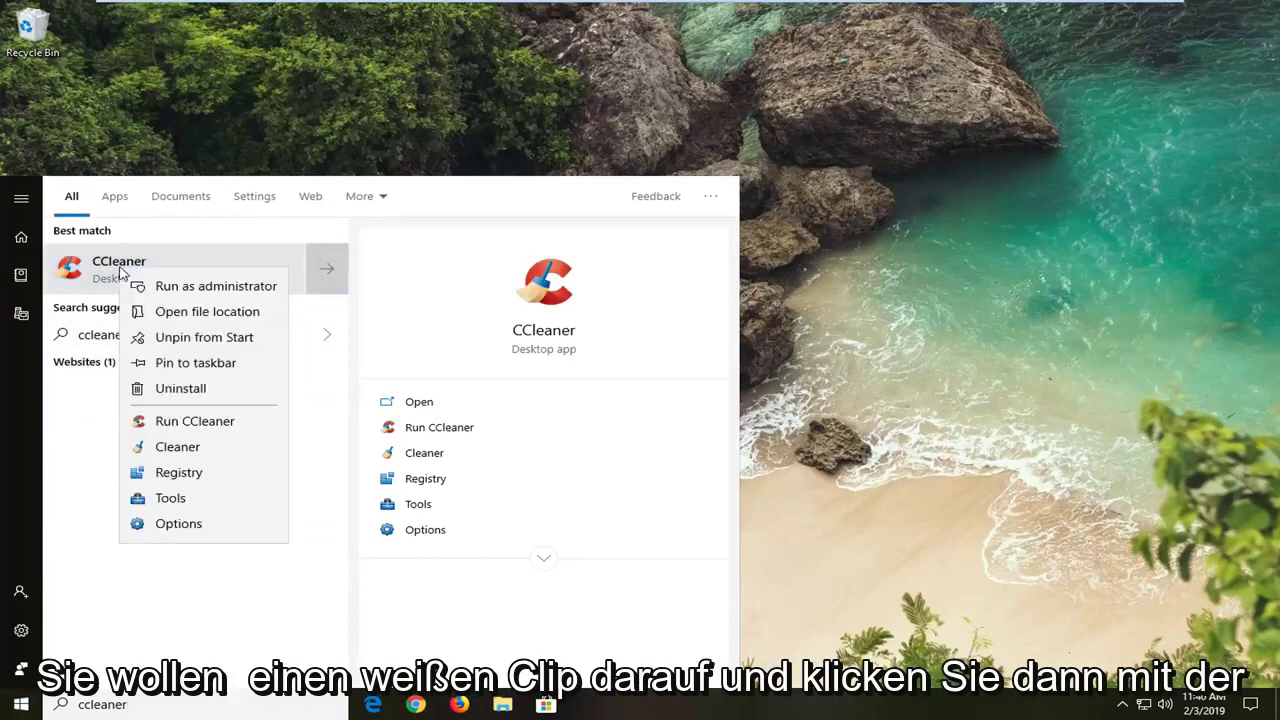
{"action": "left_click", "coordinate": [198, 314]}
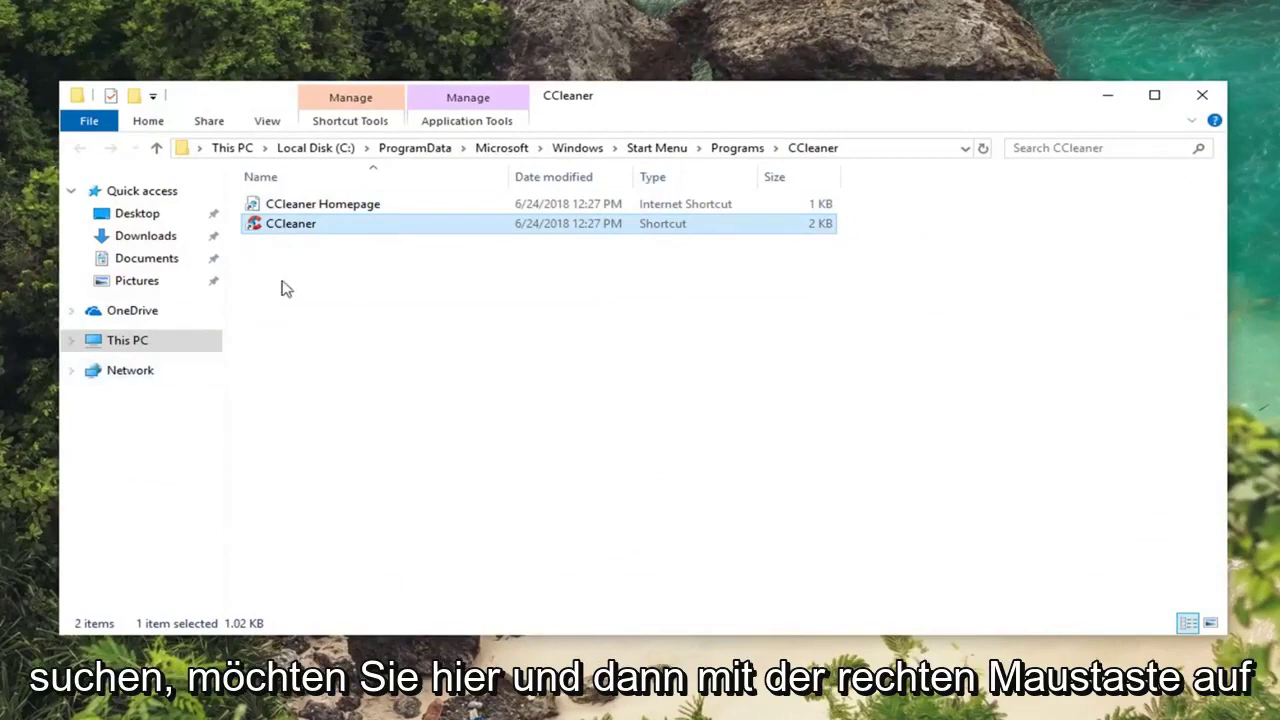
Step: Open the Properties dialog of the CCleaner shortcut in the Start Menu\Programs\CCleaner folder
{"action": "right_click", "coordinate": [285, 229]}
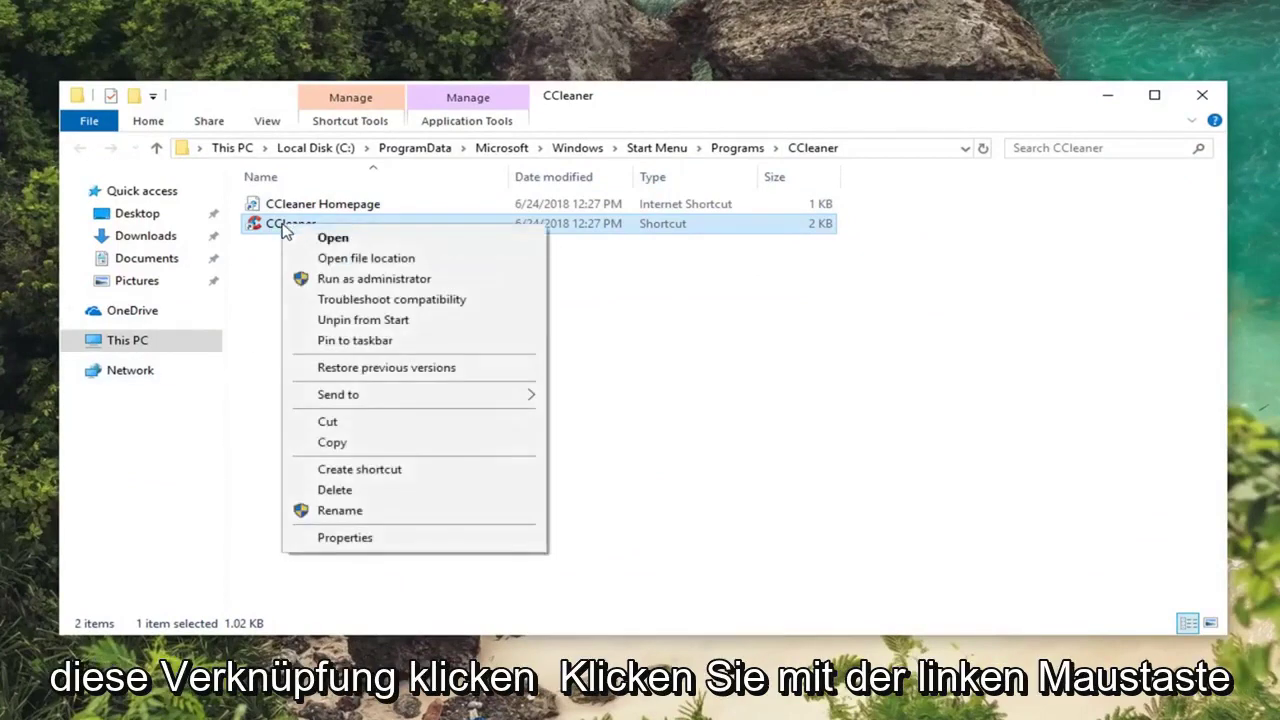
{"action": "left_click", "coordinate": [348, 540]}
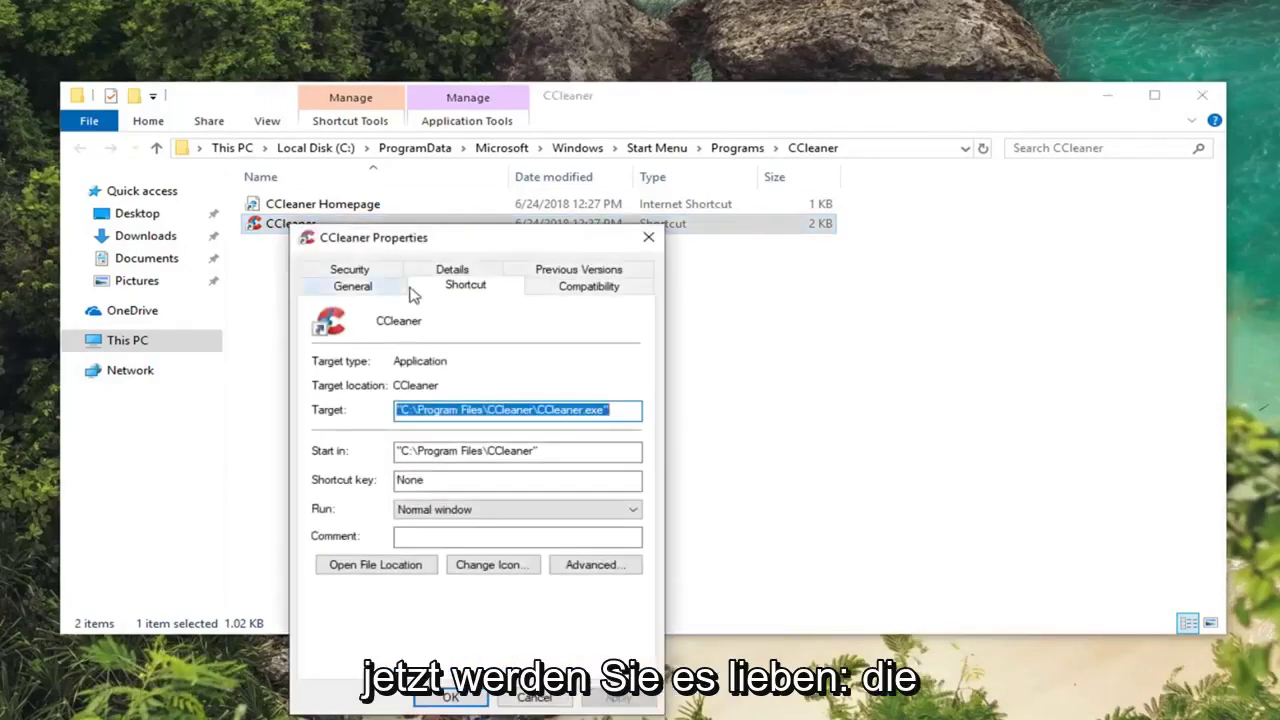
Step: On the Compatibility tab, enable compatibility mode for the CCleaner shortcut with Windows 8 selected
{"action": "left_click_drag", "start_coordinate": [420, 237], "coordinate": [482, 126]}
{"action": "left_click", "coordinate": [636, 174]}
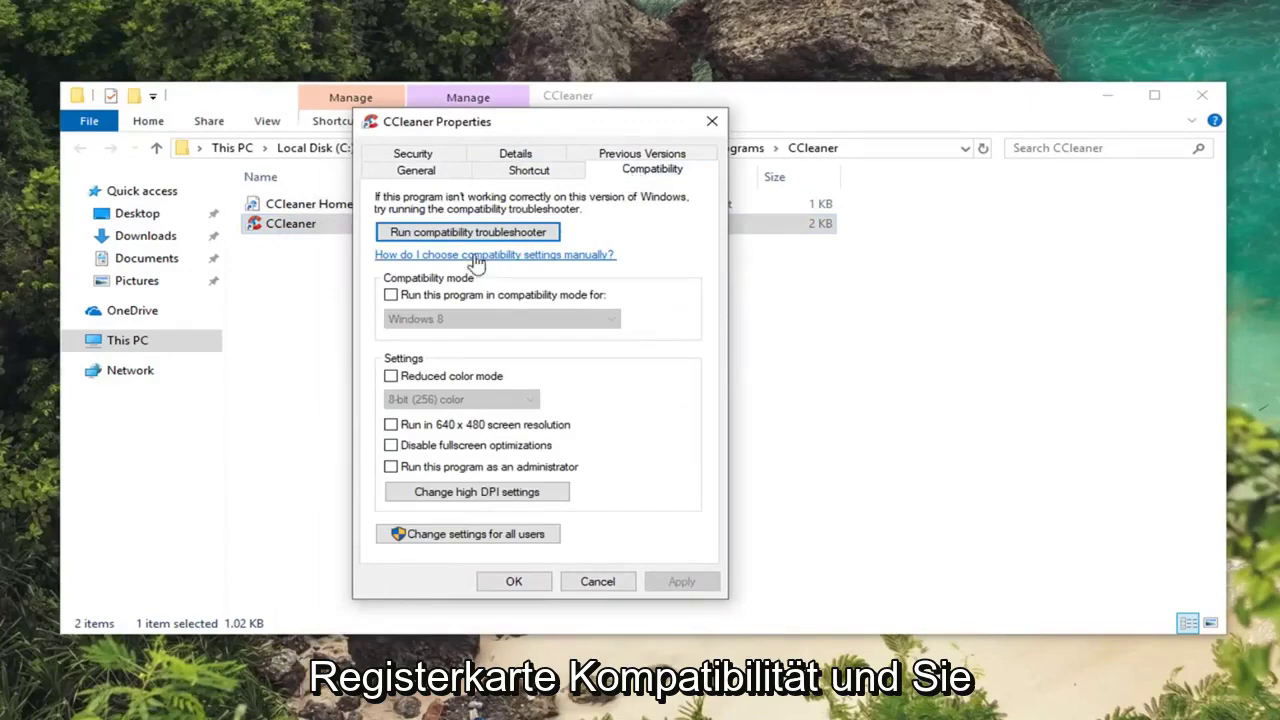
{"action": "left_click", "coordinate": [391, 295]}
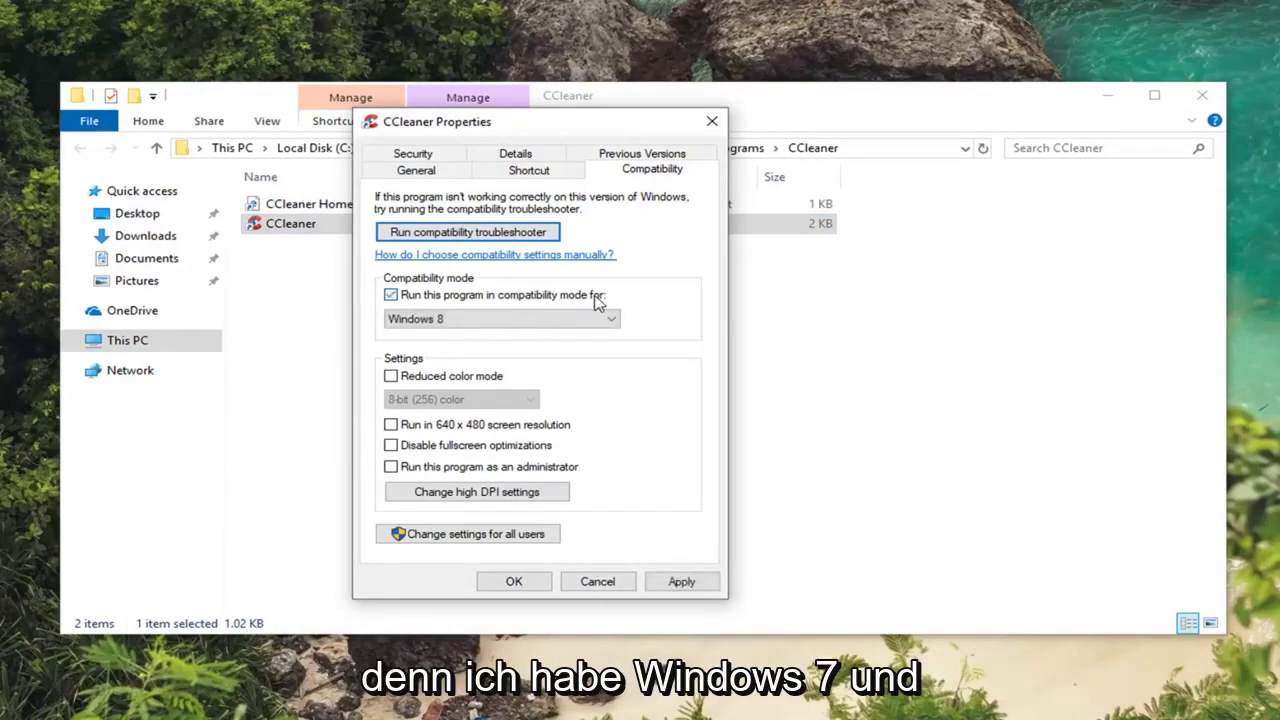
{"action": "left_click", "coordinate": [535, 318]}
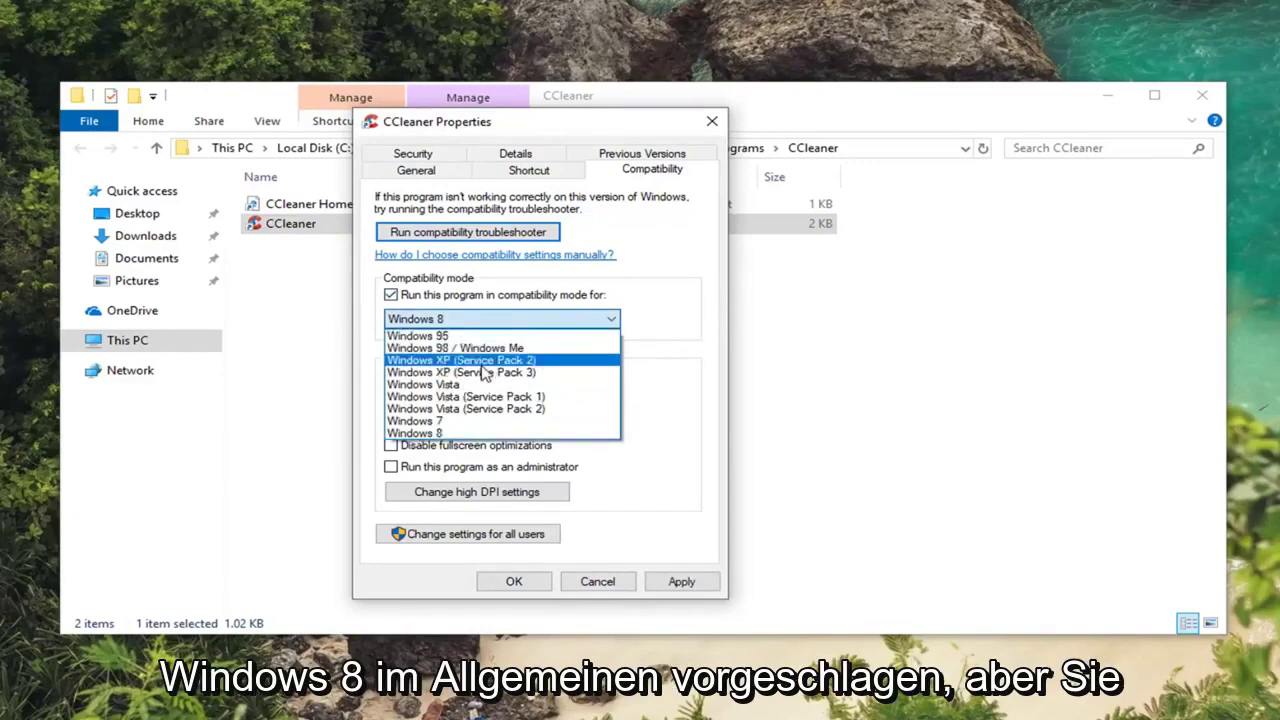
{"action": "left_click", "coordinate": [680, 303]}
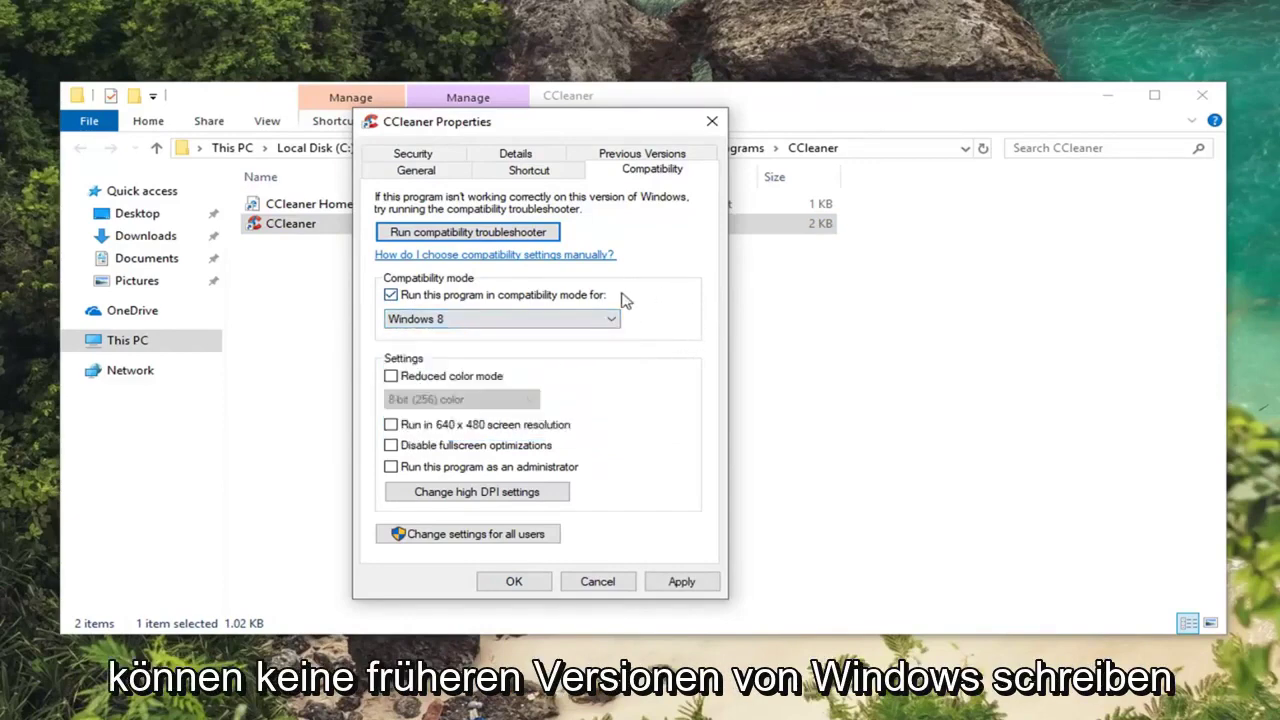
{"action": "left_click", "coordinate": [443, 324]}
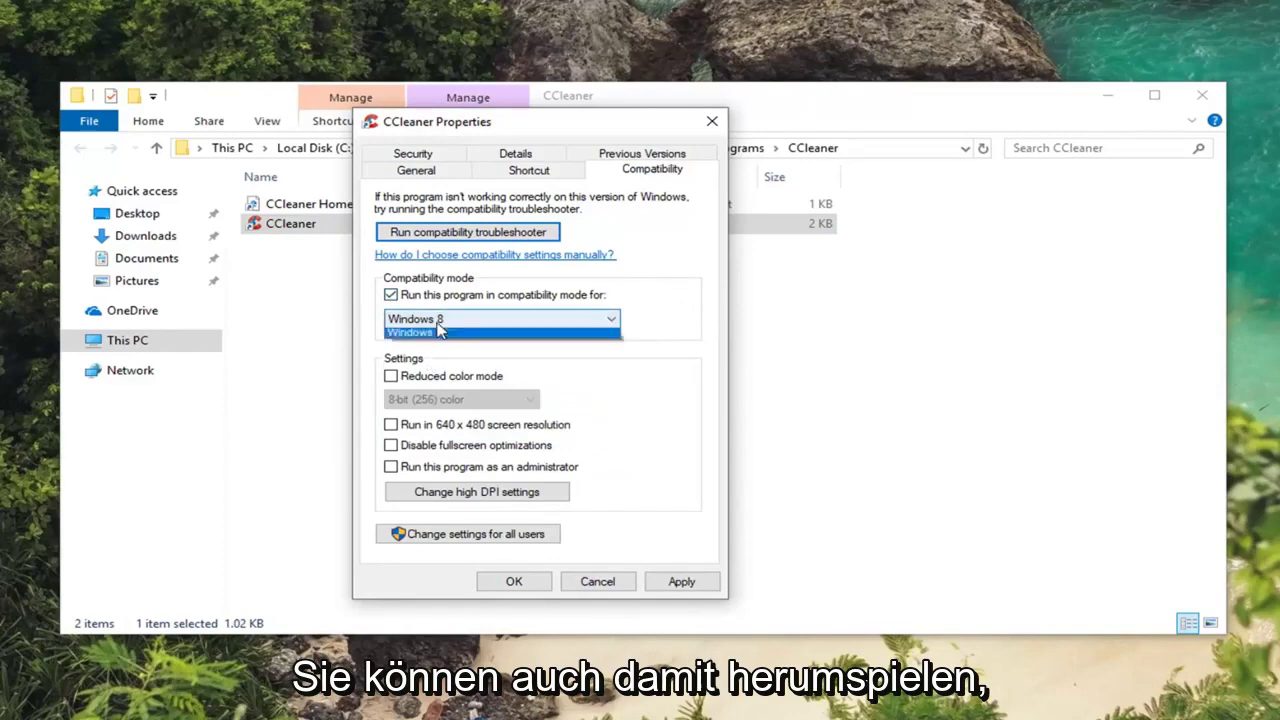
{"action": "left_click", "coordinate": [697, 320]}
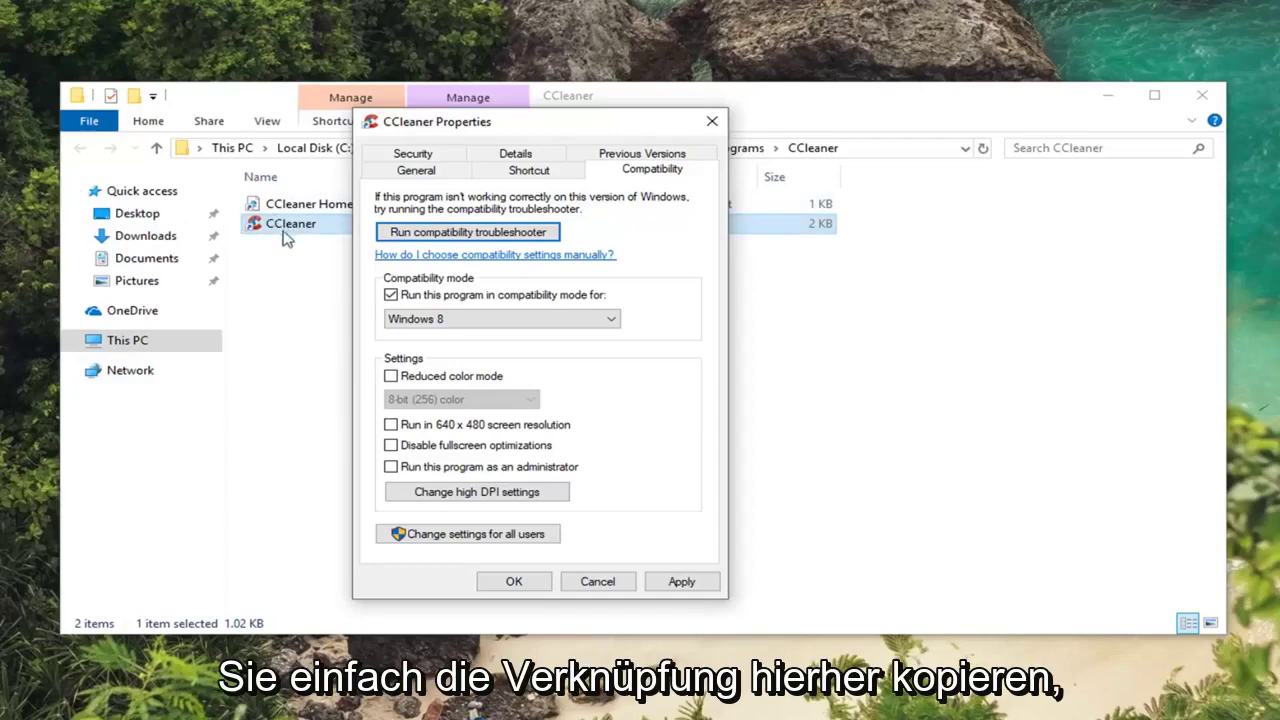
{"action": "left_click_drag", "start_coordinate": [500, 127], "coordinate": [723, 246]}
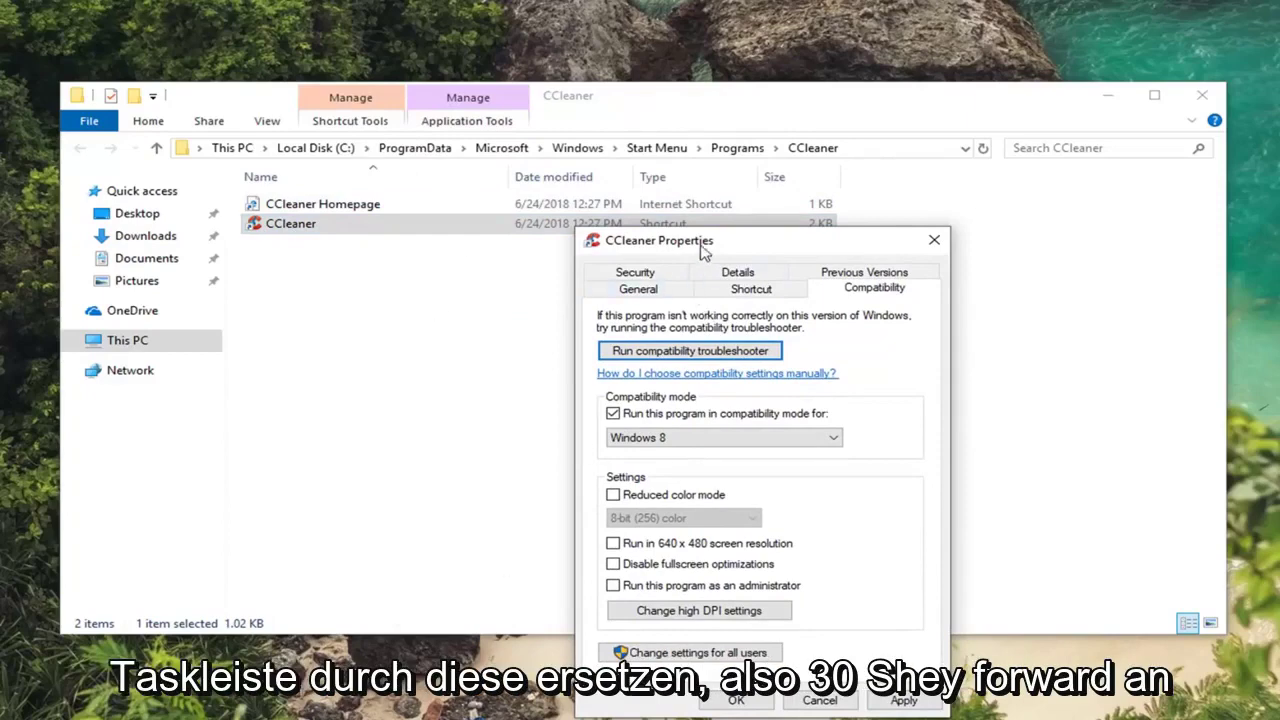
{"action": "left_click_drag", "start_coordinate": [703, 250], "coordinate": [525, 100]}
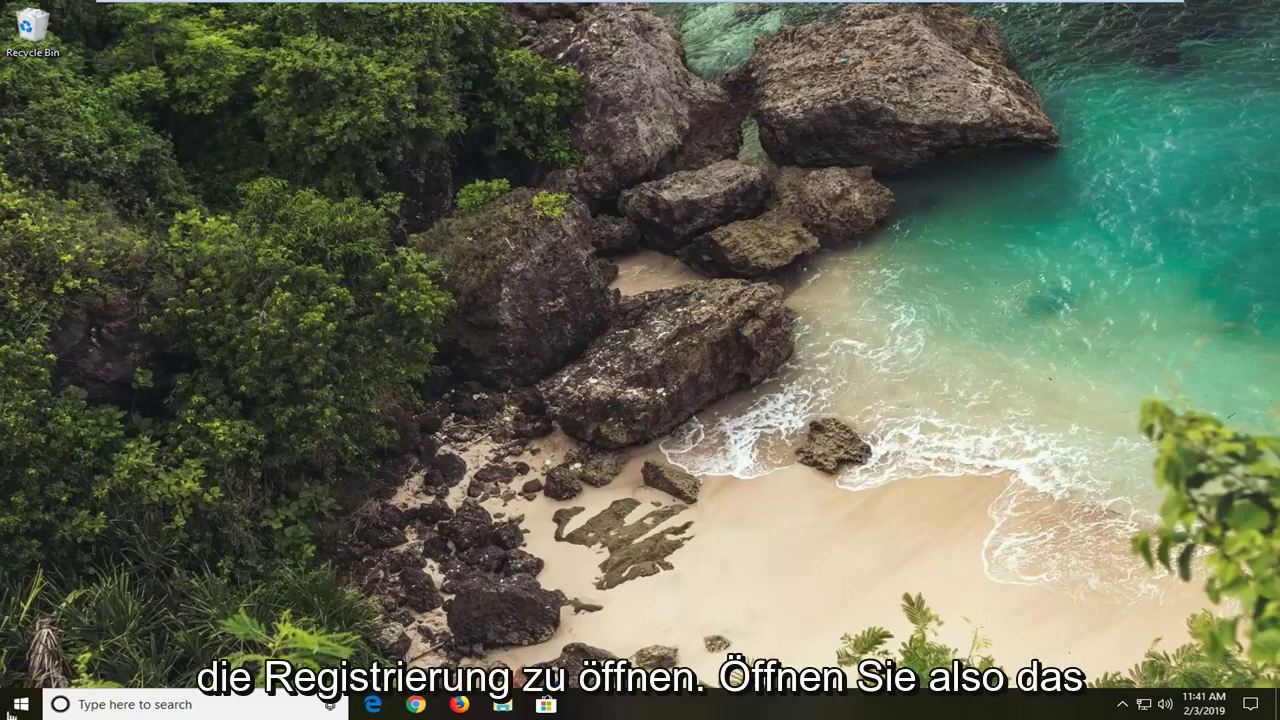
Step: Launch Registry Editor (regedit) as administrator and approve the UAC prompt
{"action": "left_click", "coordinate": [20, 705]}
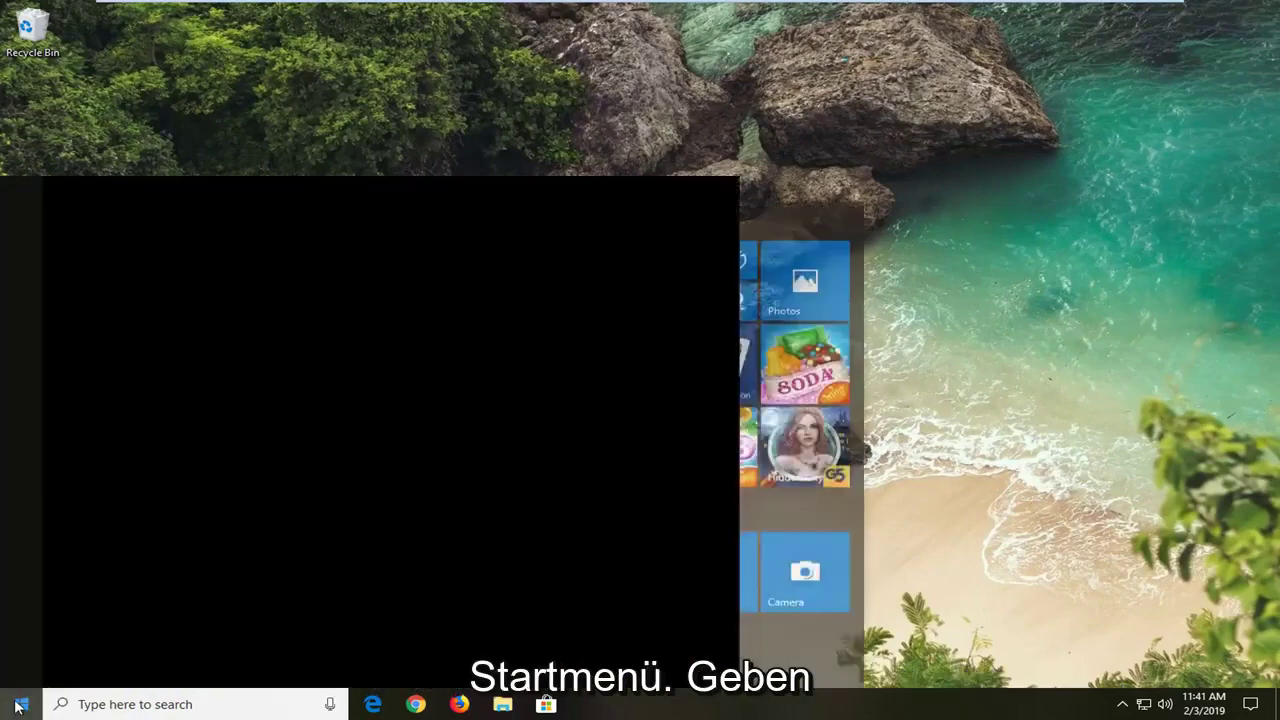
{"action": "type", "text": "regedit"}
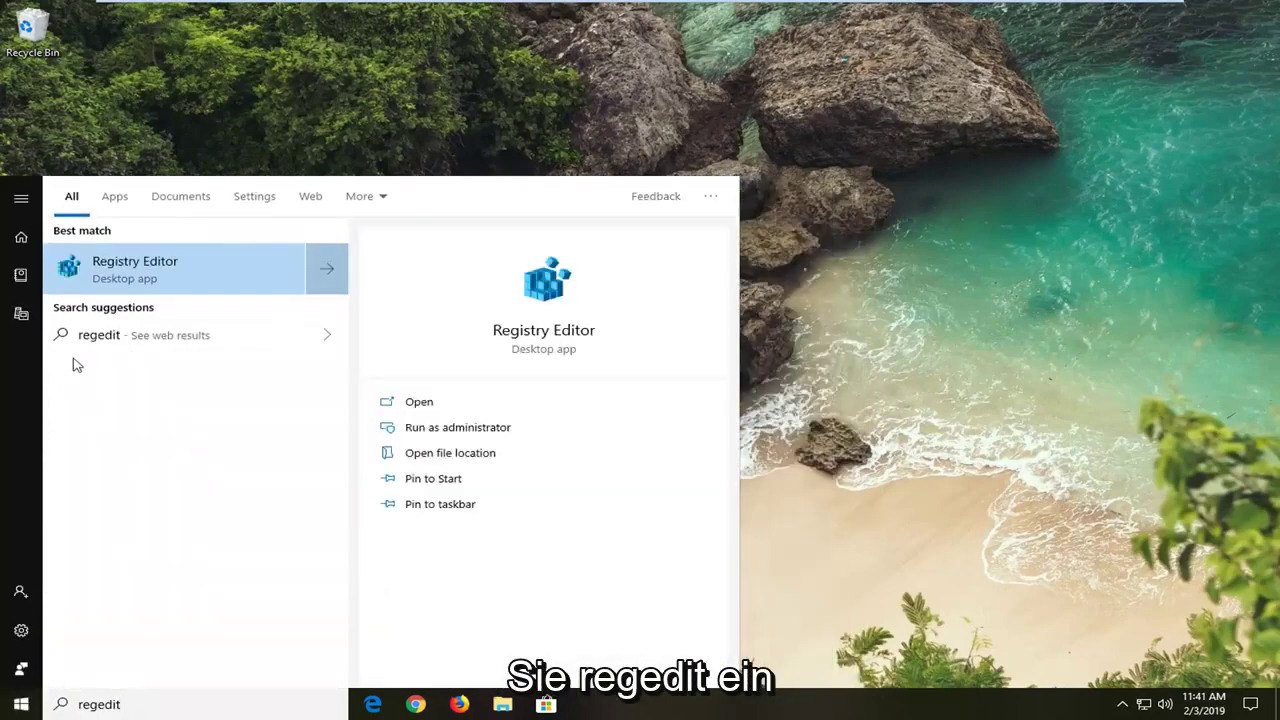
{"action": "right_click", "coordinate": [133, 275]}
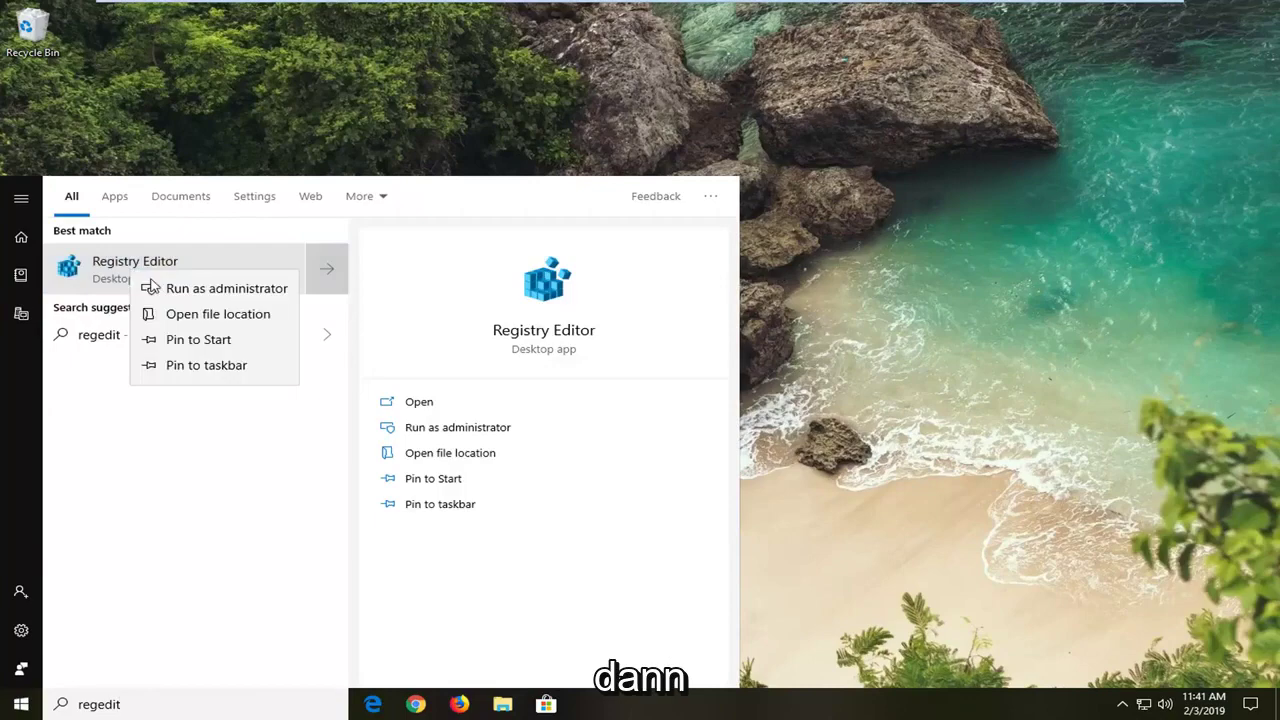
{"action": "left_click", "coordinate": [172, 292]}
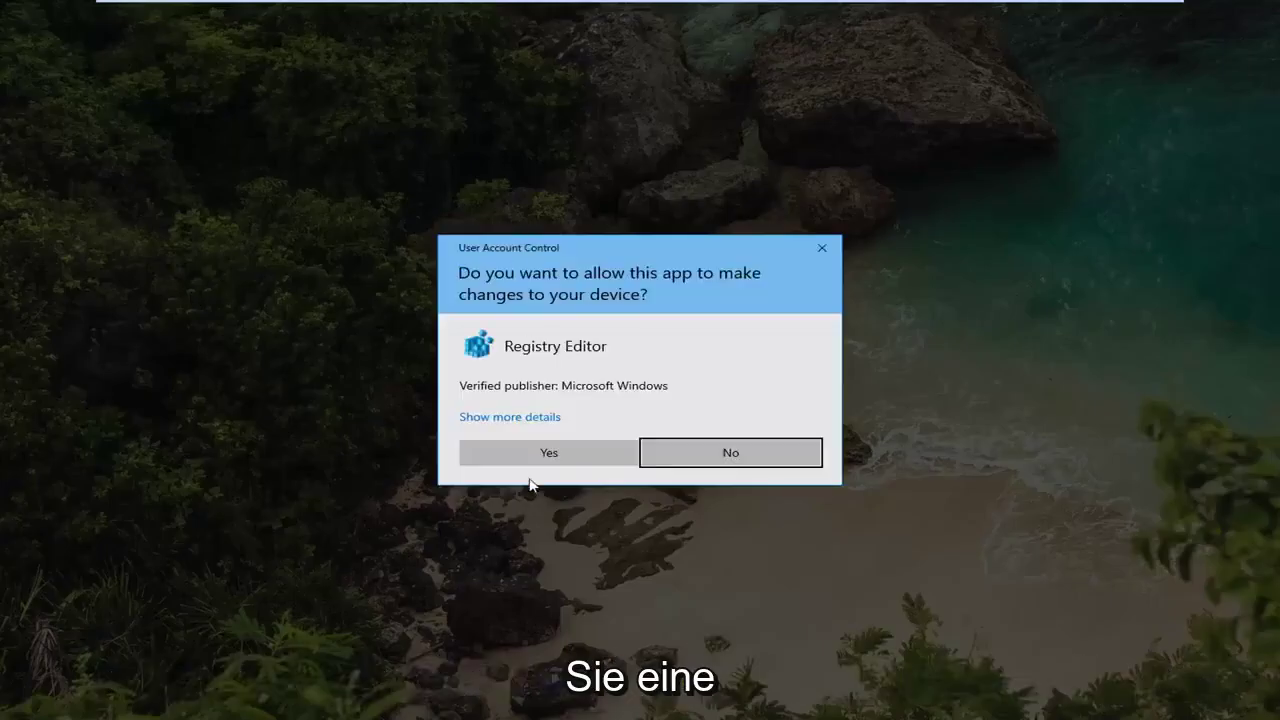
{"action": "left_click", "coordinate": [549, 453]}
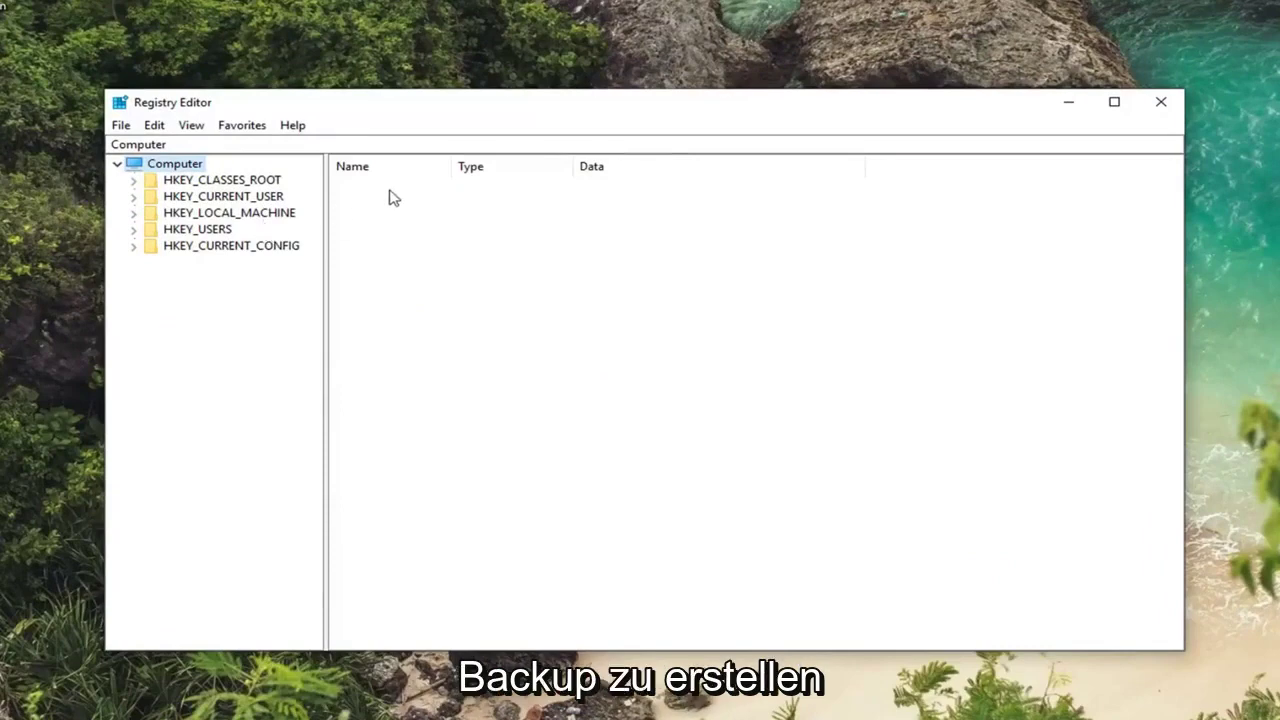
{"action": "left_click", "coordinate": [121, 127]}
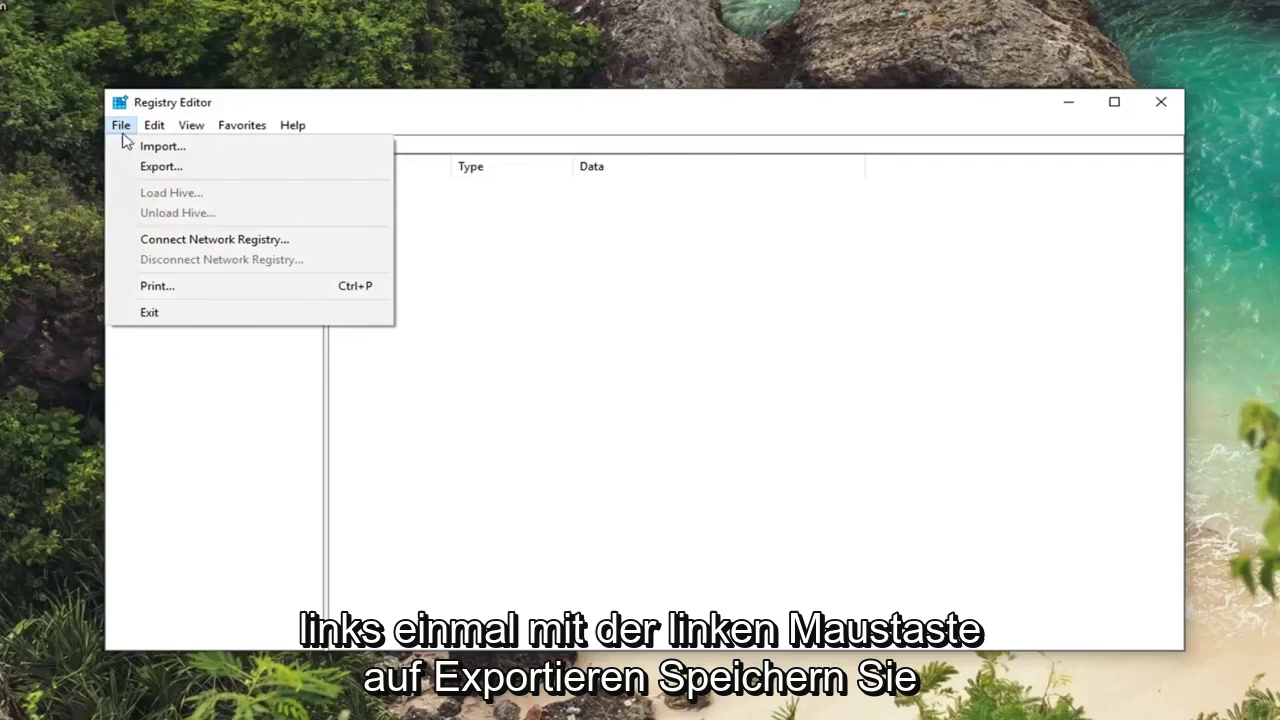
{"action": "left_click", "coordinate": [158, 166]}
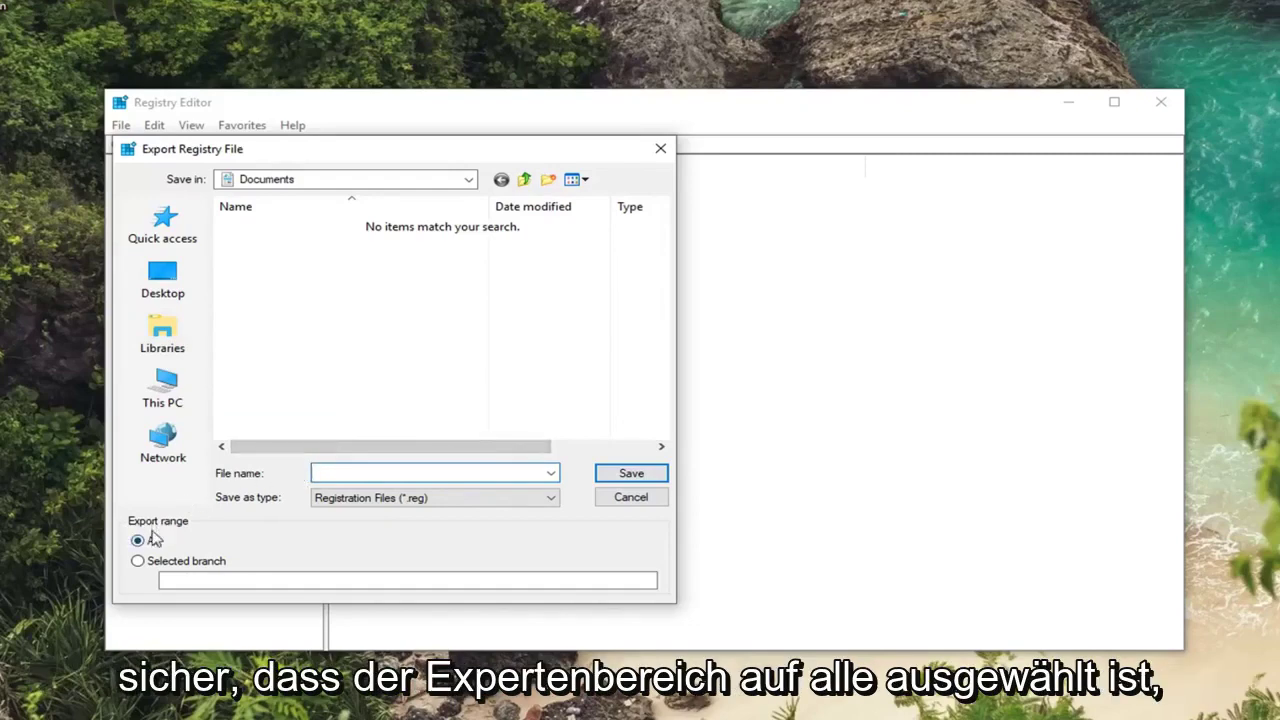
{"action": "left_click", "coordinate": [630, 497]}
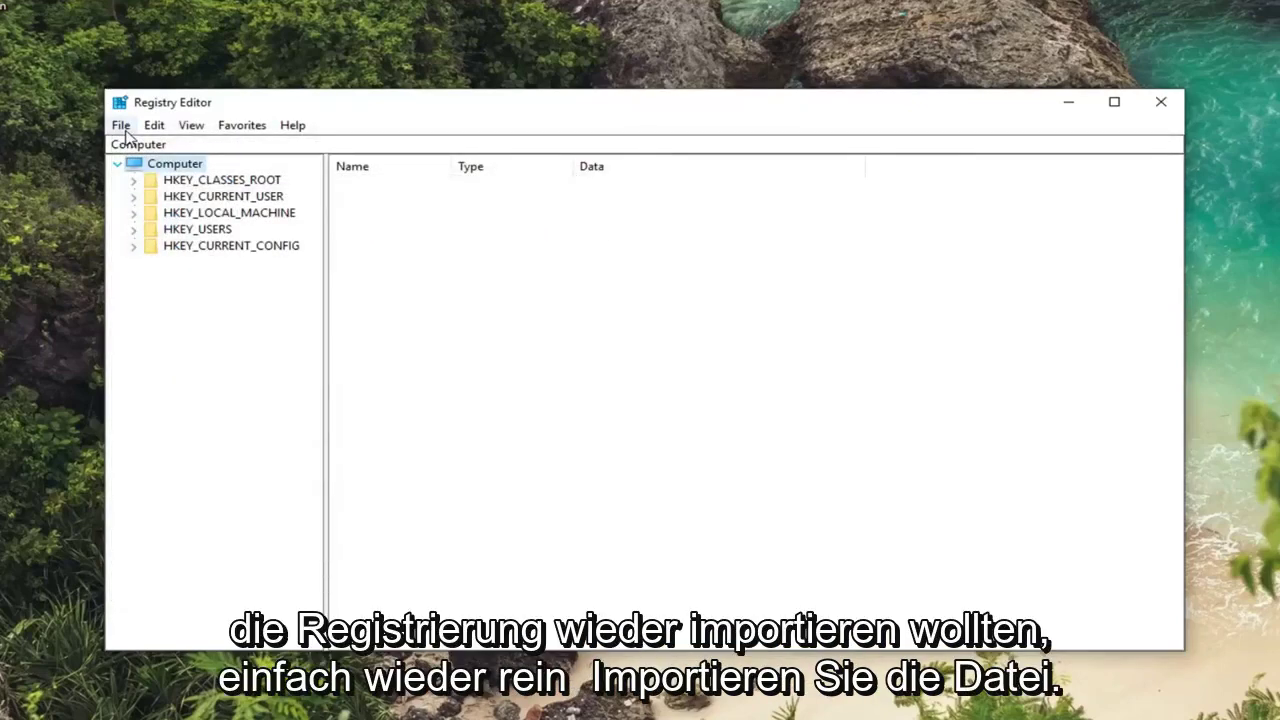
{"action": "left_click", "coordinate": [121, 125]}
{"action": "left_click", "coordinate": [134, 147]}
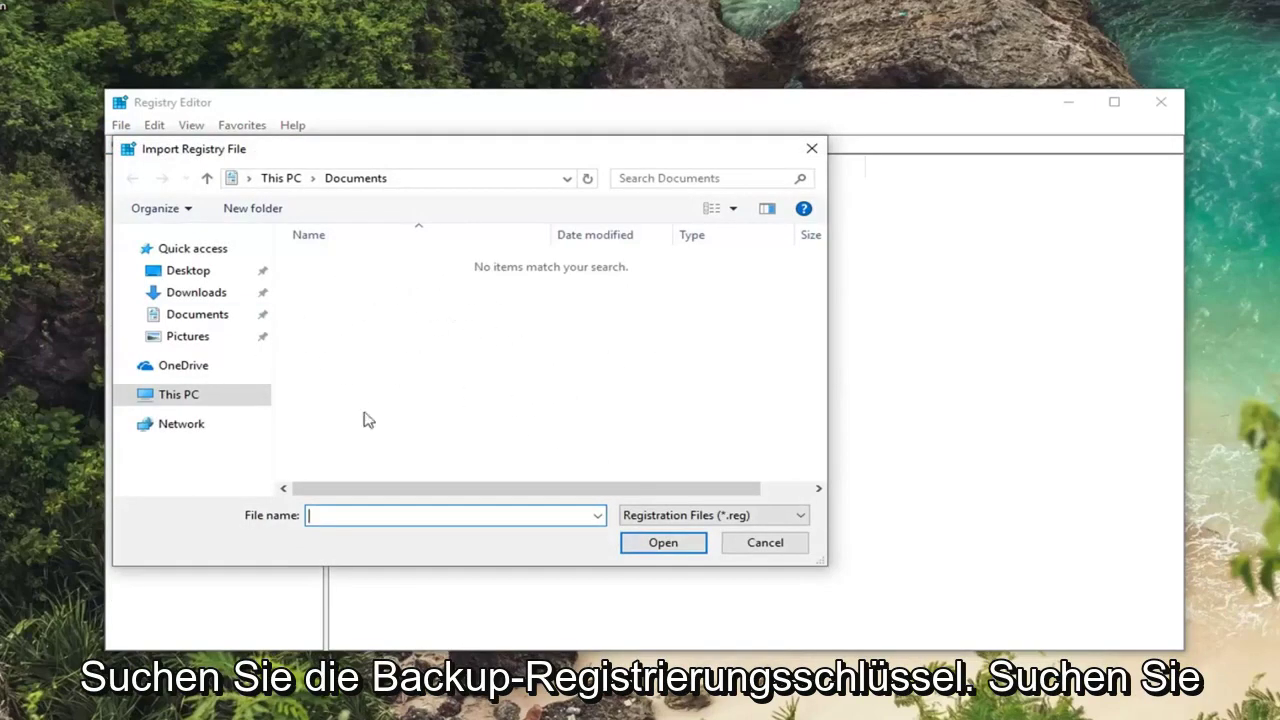
{"action": "left_click", "coordinate": [764, 543]}
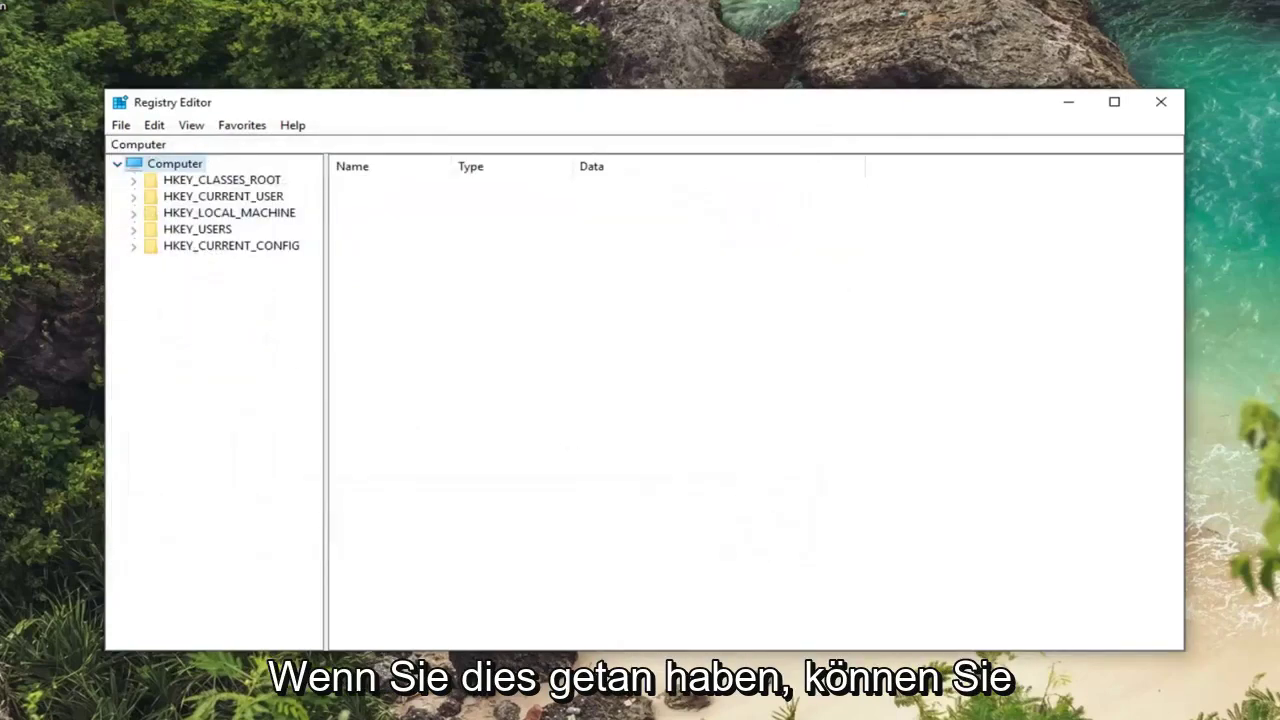
Step: Expand HKEY_LOCAL_MACHINE, SOFTWARE and Microsoft in the registry key tree
{"action": "left_click", "coordinate": [208, 214]}
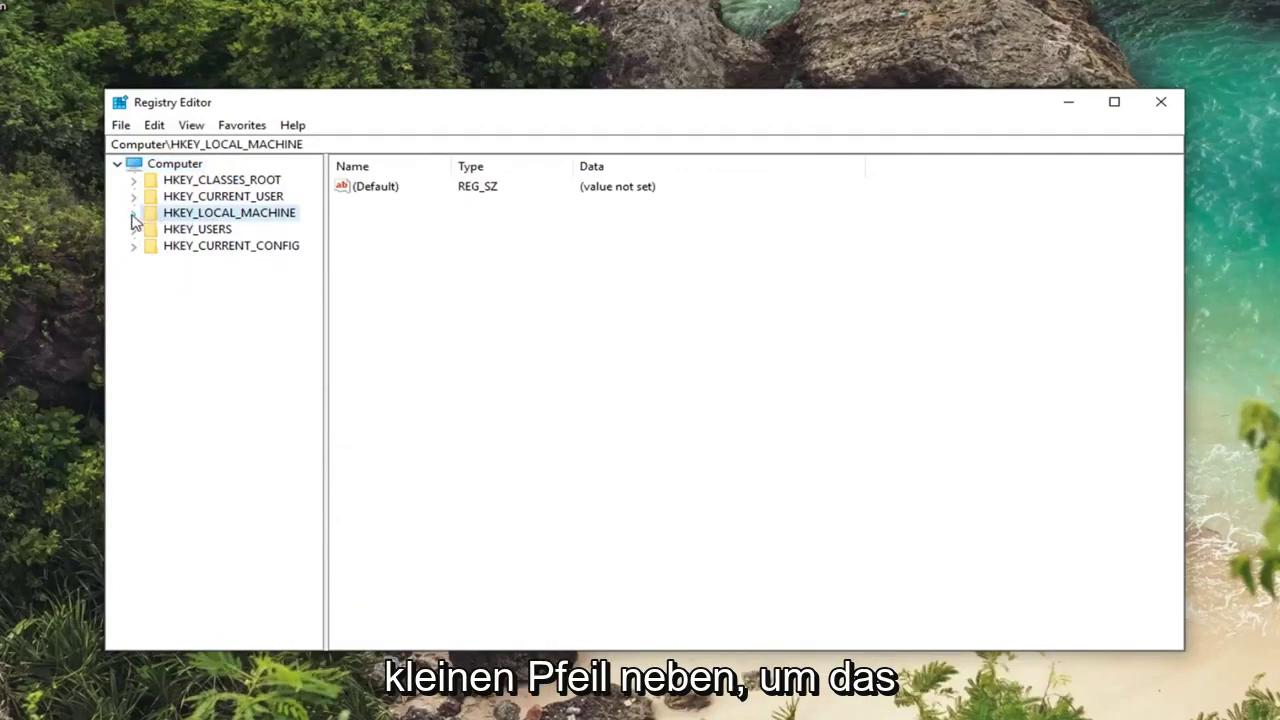
{"action": "left_click", "coordinate": [134, 214]}
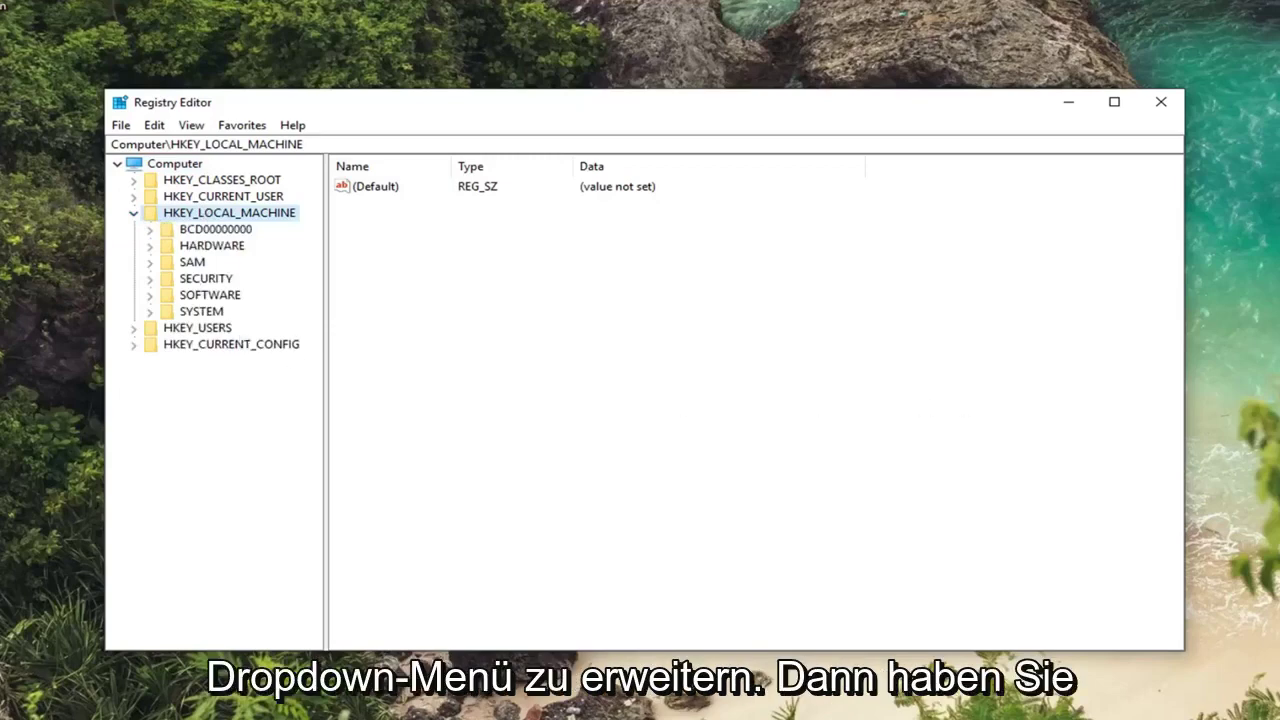
{"action": "left_click", "coordinate": [190, 295]}
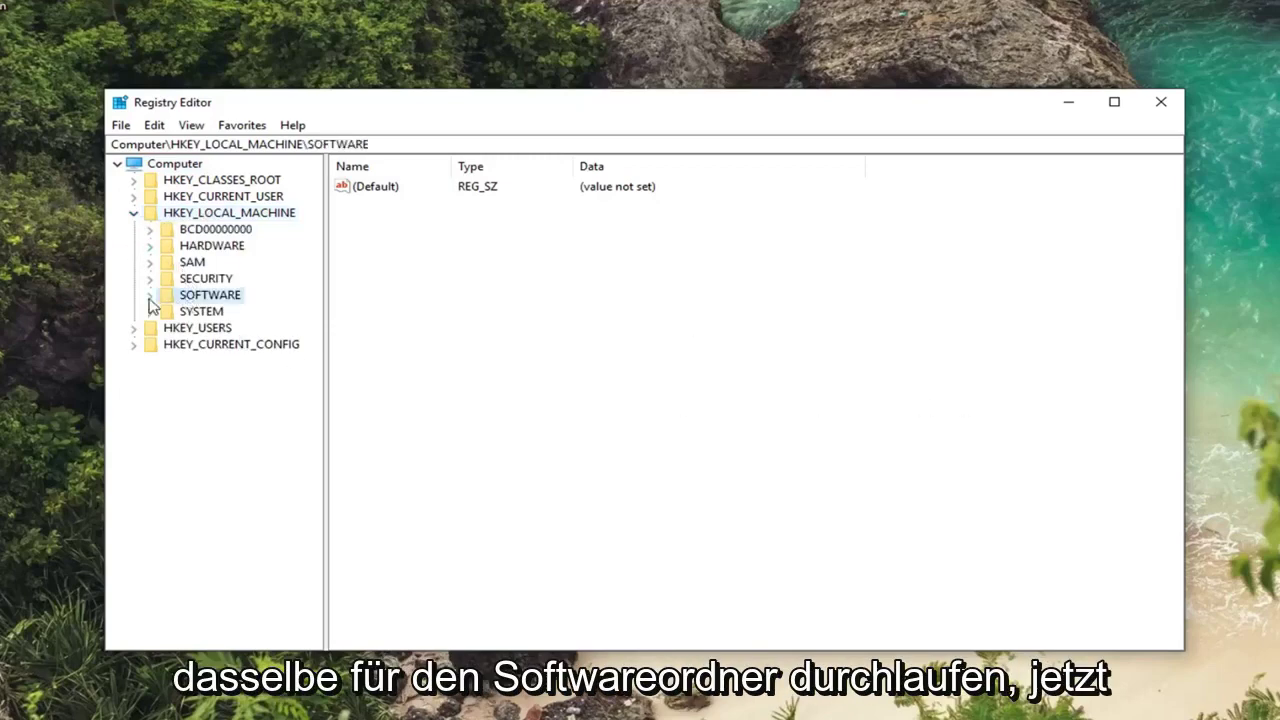
{"action": "left_click", "coordinate": [150, 297]}
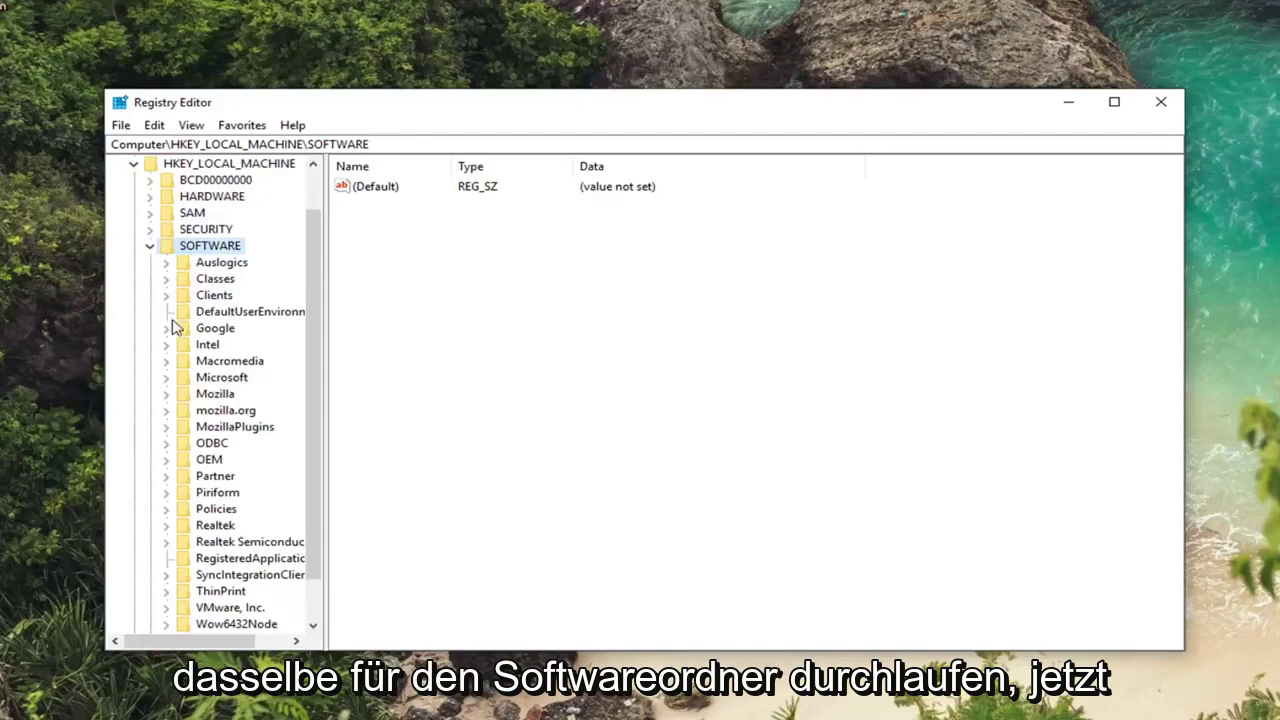
{"action": "scroll", "coordinate": [178, 335], "scroll_direction": "down", "scroll_amount": 1}
{"action": "left_click", "coordinate": [203, 330]}
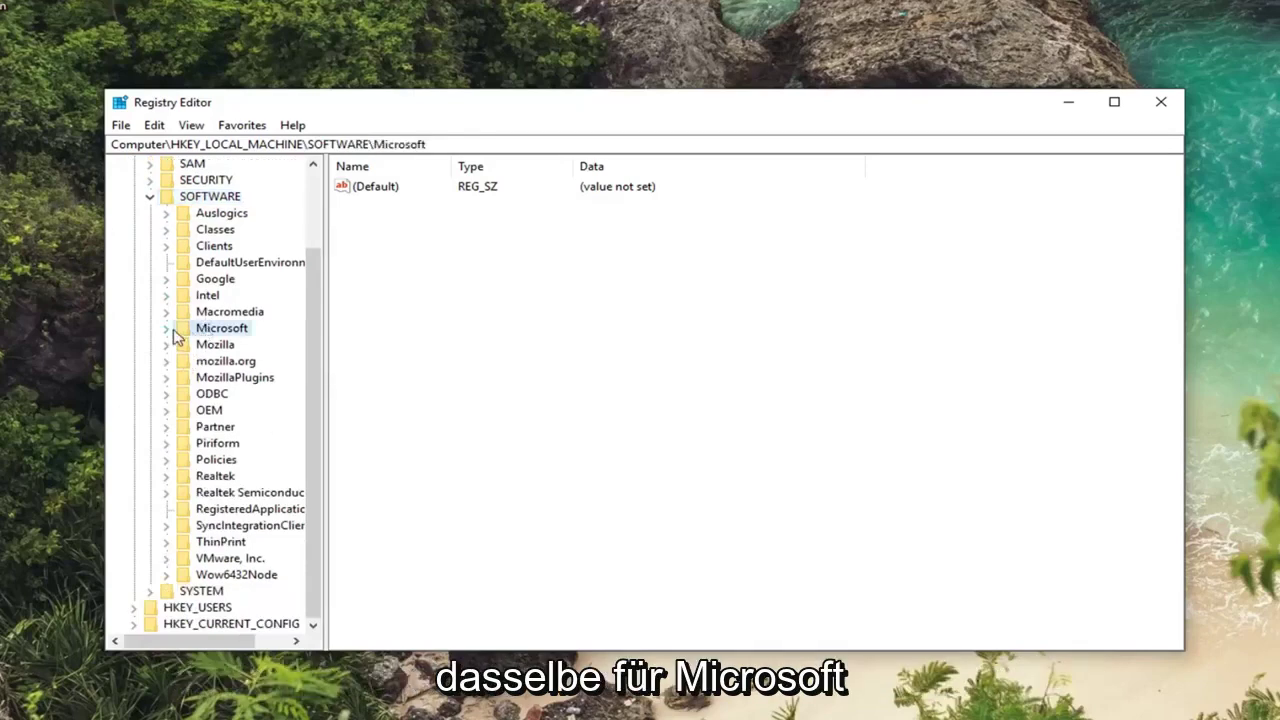
{"action": "left_click", "coordinate": [170, 331]}
Step: Widen the key tree, expand Windows NT > CurrentVersion and select the Windows key
{"action": "left_click_drag", "start_coordinate": [325, 296], "coordinate": [503, 288]}
{"action": "scroll", "coordinate": [255, 410], "scroll_direction": "down", "scroll_amount": 20}
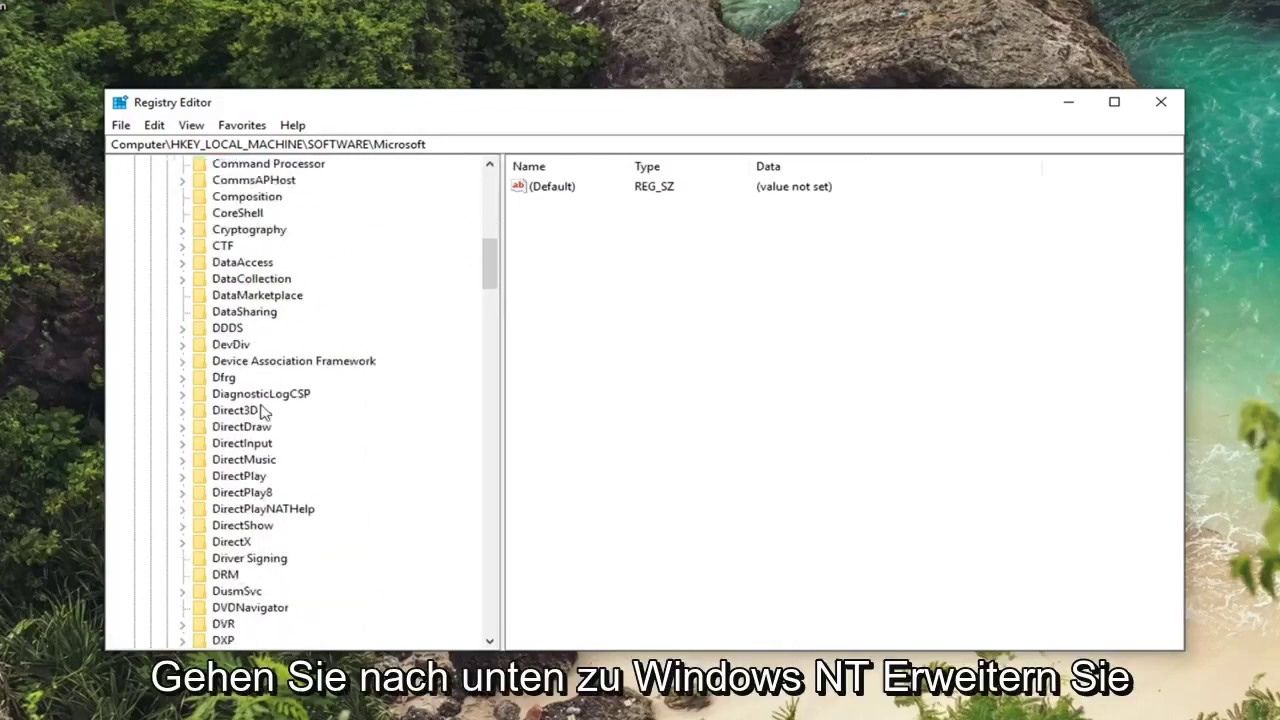
{"action": "scroll", "coordinate": [232, 450], "scroll_direction": "down", "scroll_amount": 20}
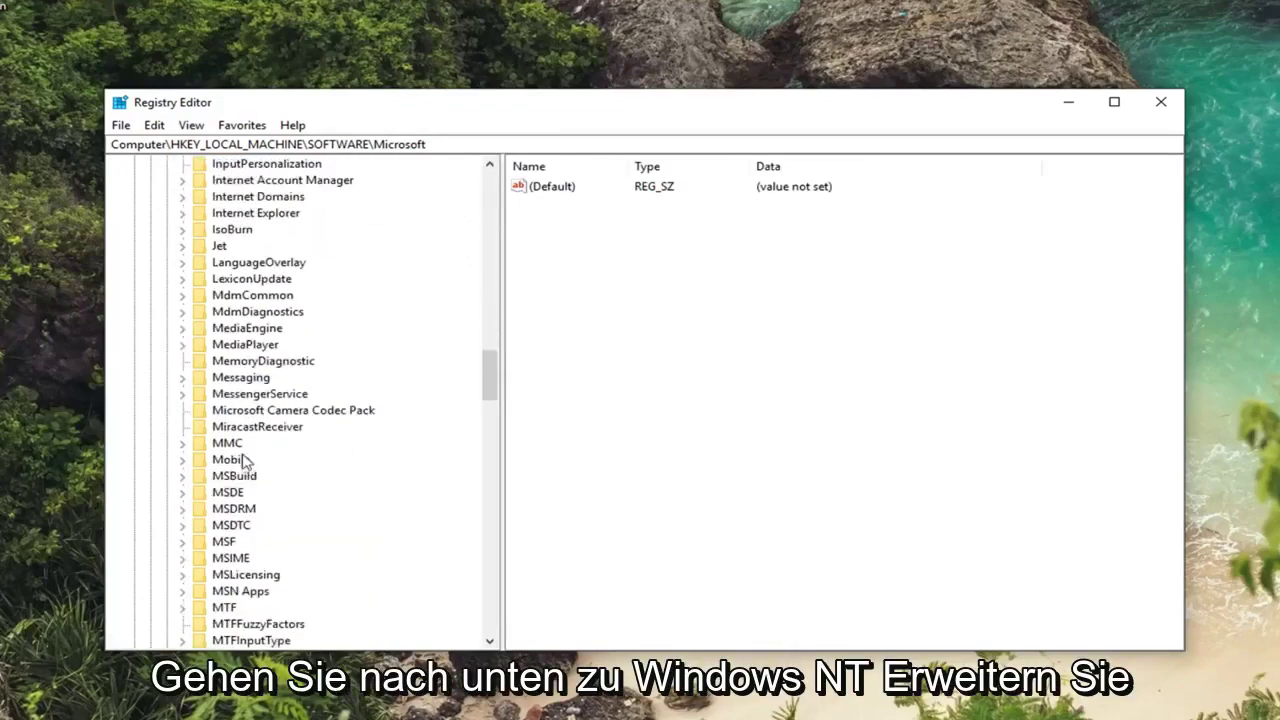
{"action": "scroll", "coordinate": [240, 470], "scroll_direction": "down", "scroll_amount": 5}
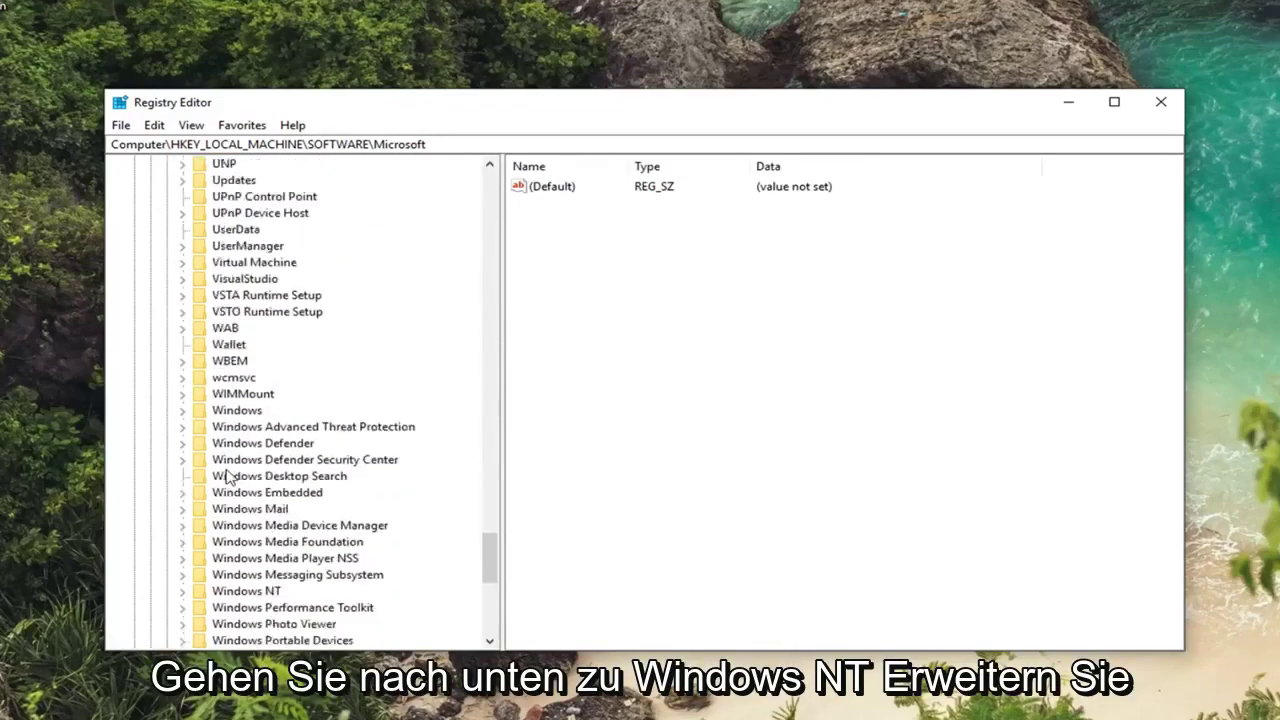
{"action": "left_click", "coordinate": [214, 493]}
{"action": "left_click", "coordinate": [182, 494]}
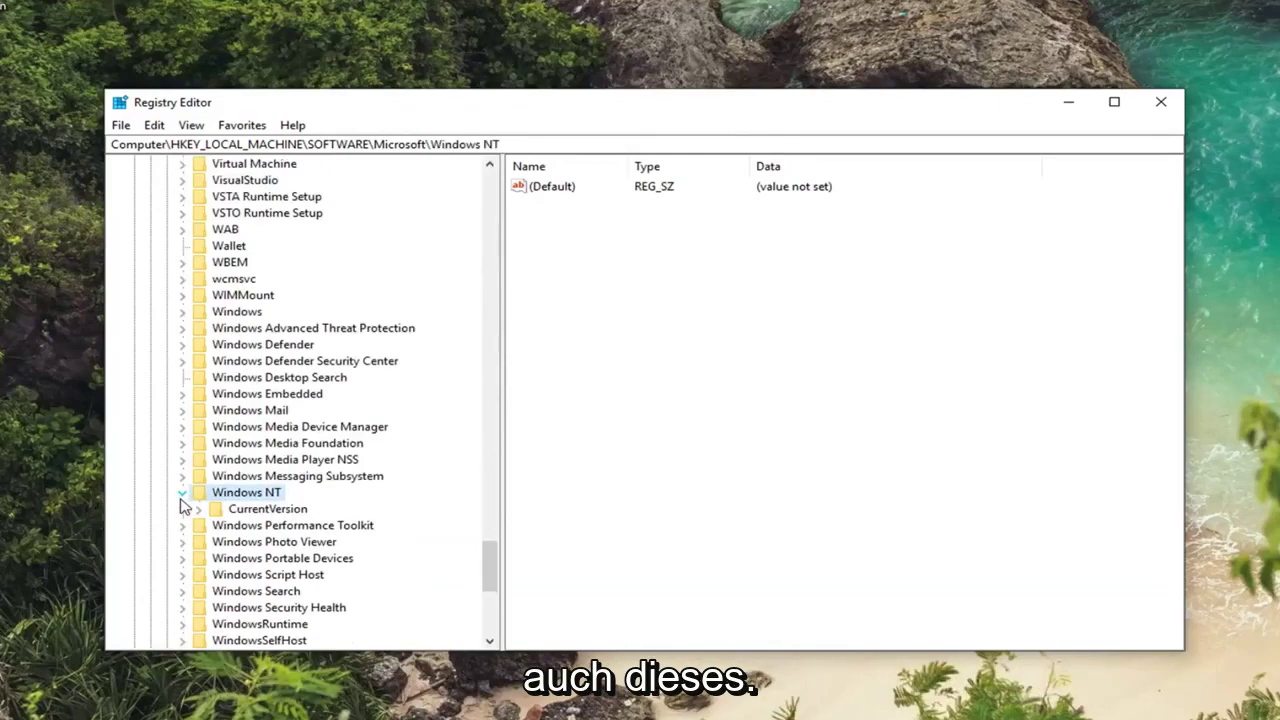
{"action": "left_click", "coordinate": [199, 511]}
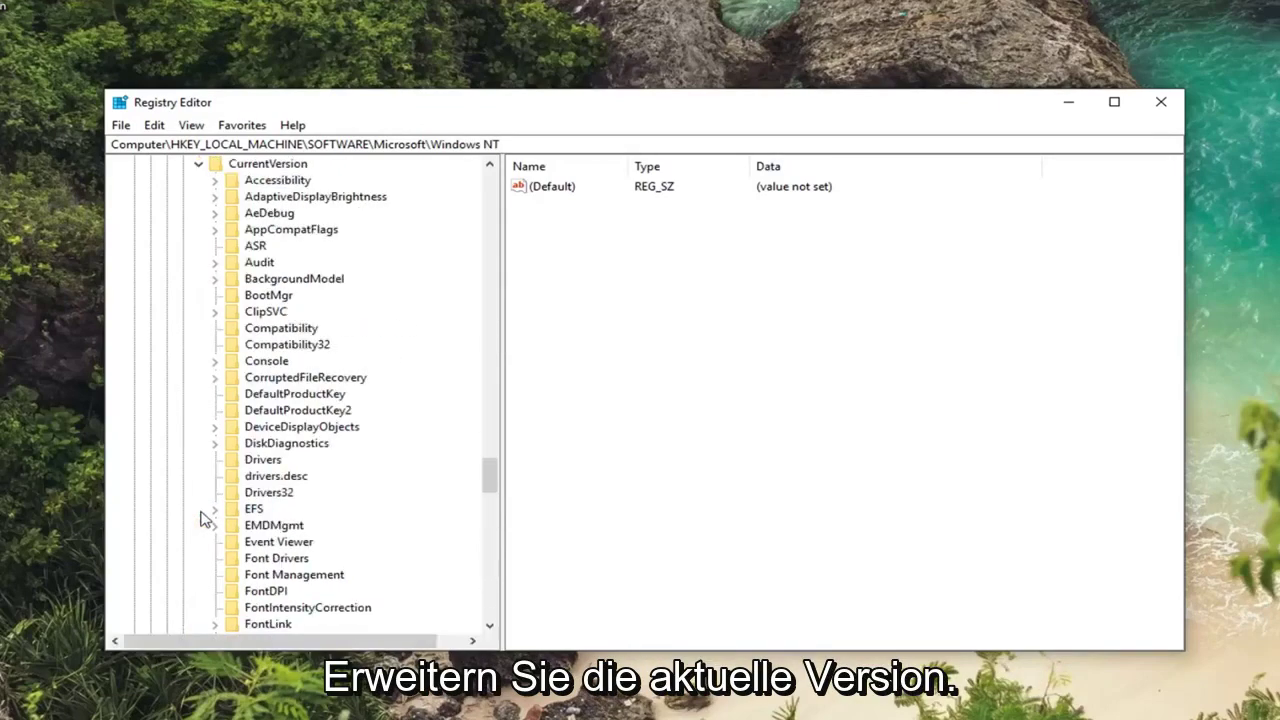
{"action": "scroll", "coordinate": [230, 508], "scroll_direction": "down", "scroll_amount": 20}
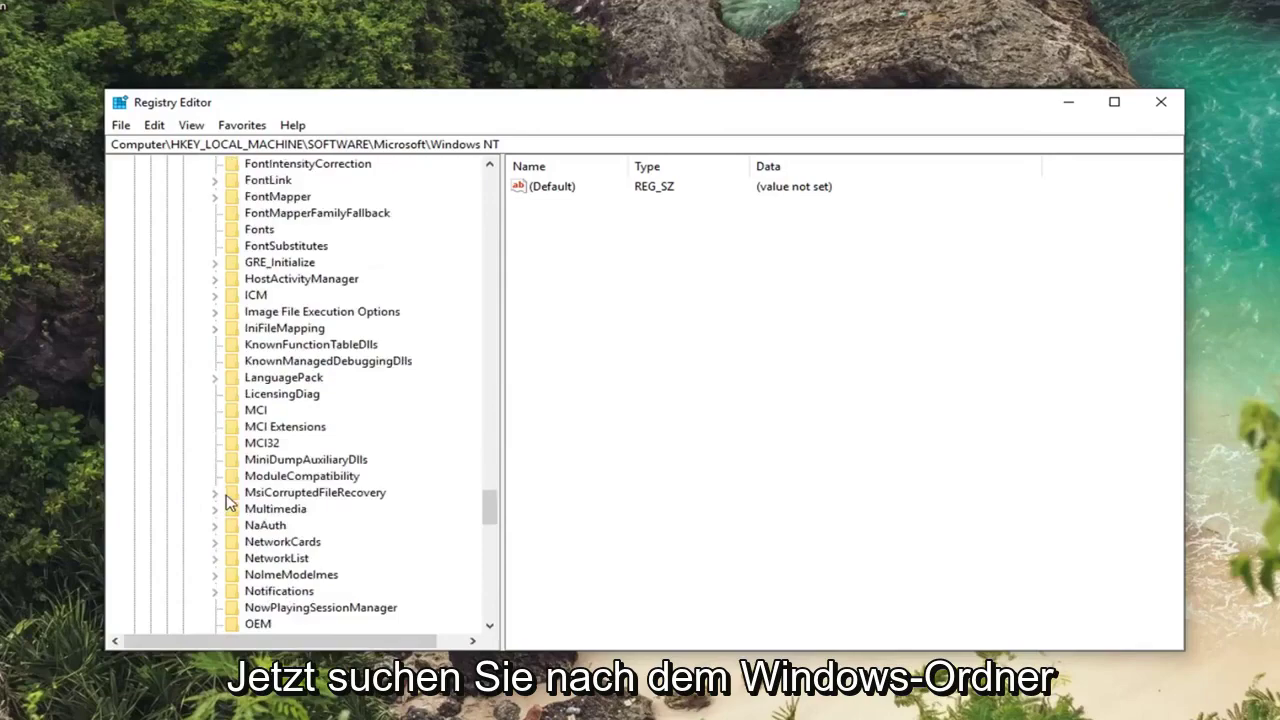
{"action": "scroll", "coordinate": [237, 512], "scroll_direction": "down", "scroll_amount": 4}
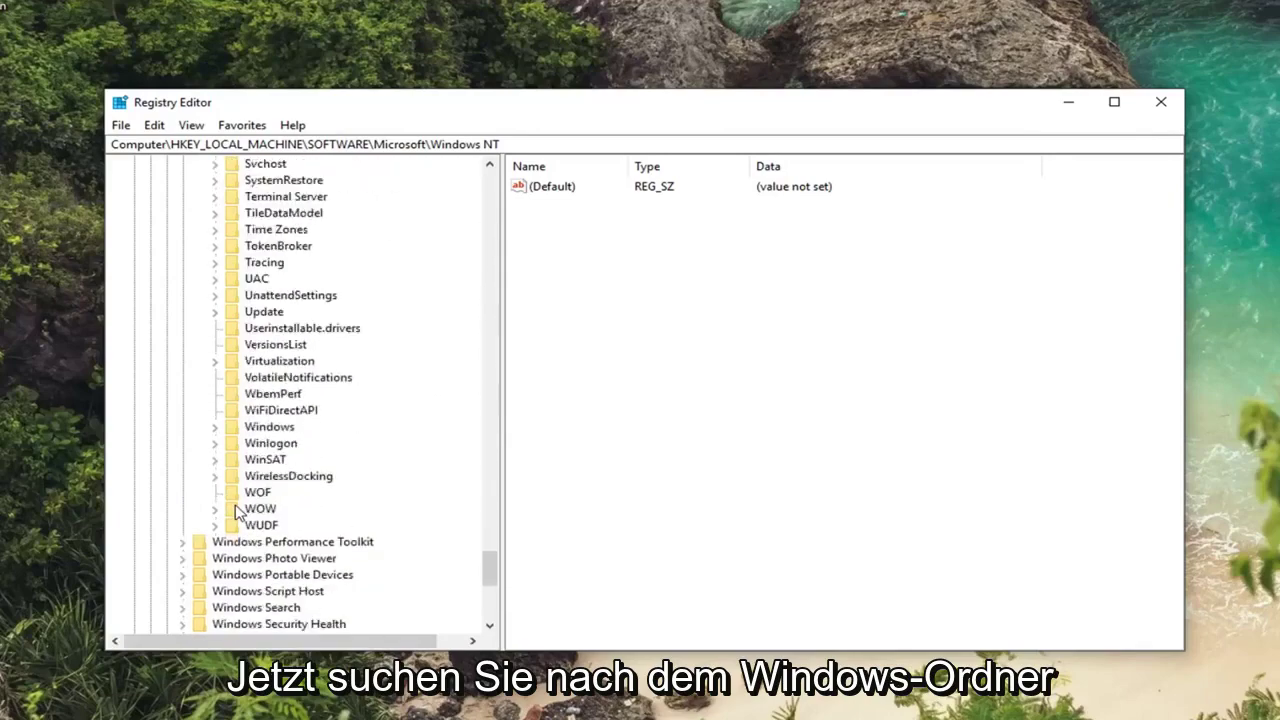
{"action": "left_click", "coordinate": [267, 428]}
{"action": "scroll", "coordinate": [218, 466], "scroll_direction": "up", "scroll_amount": 2}
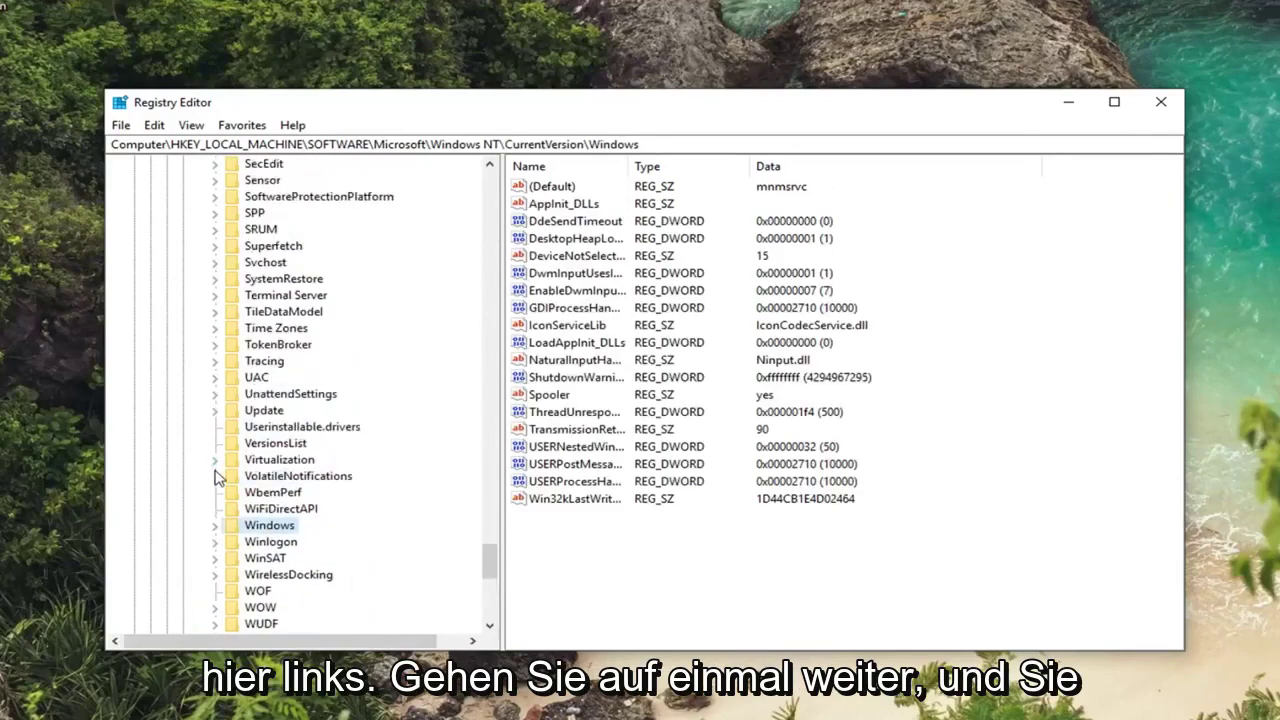
Step: Set LoadAppInit_DLLs to 0 in hexadecimal, then close Registry Editor
{"action": "left_click", "coordinate": [562, 348]}
{"action": "double_click", "coordinate": [555, 343]}
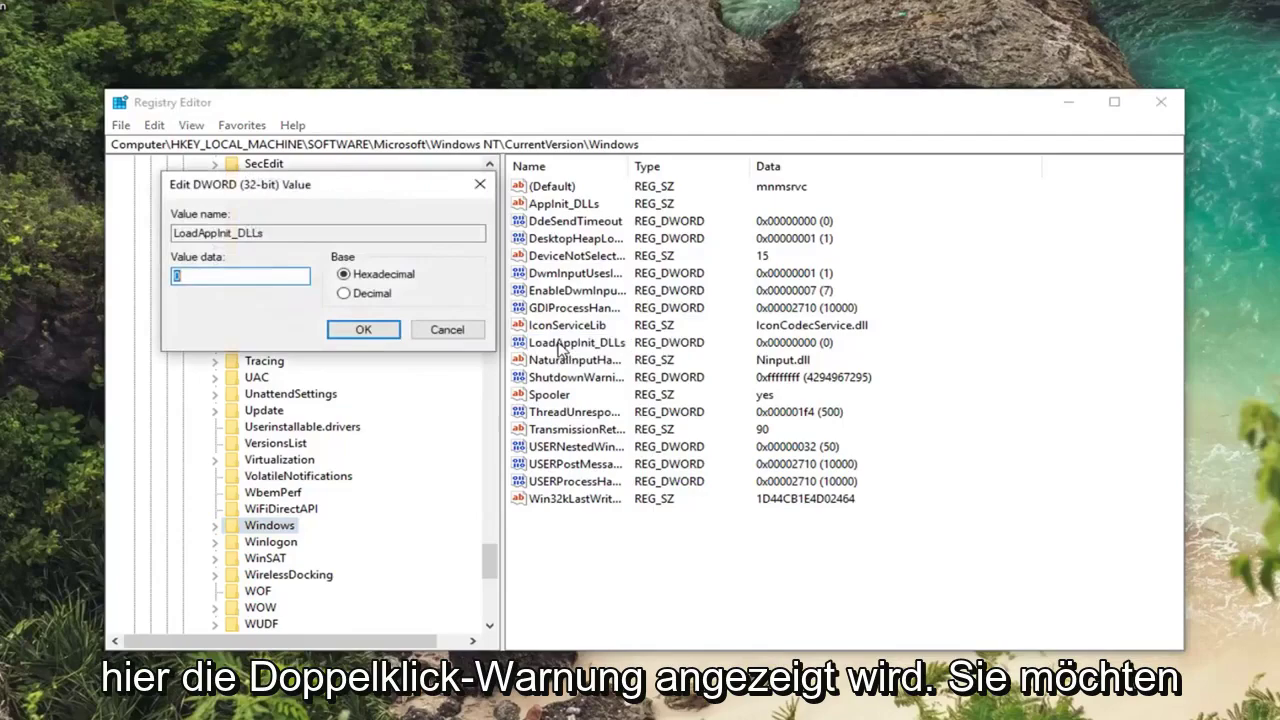
{"action": "left_click_drag", "start_coordinate": [356, 190], "coordinate": [779, 198]}
{"action": "key", "text": "BackSpace"}
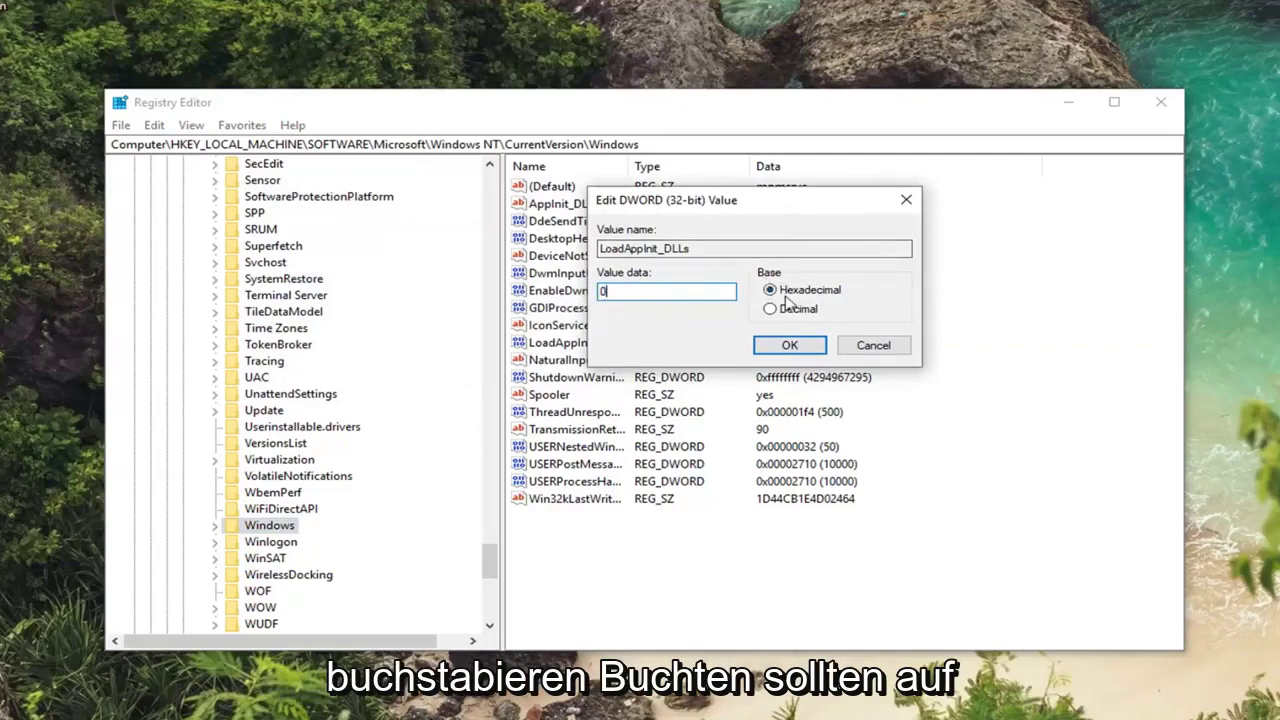
{"action": "left_click", "coordinate": [800, 346]}
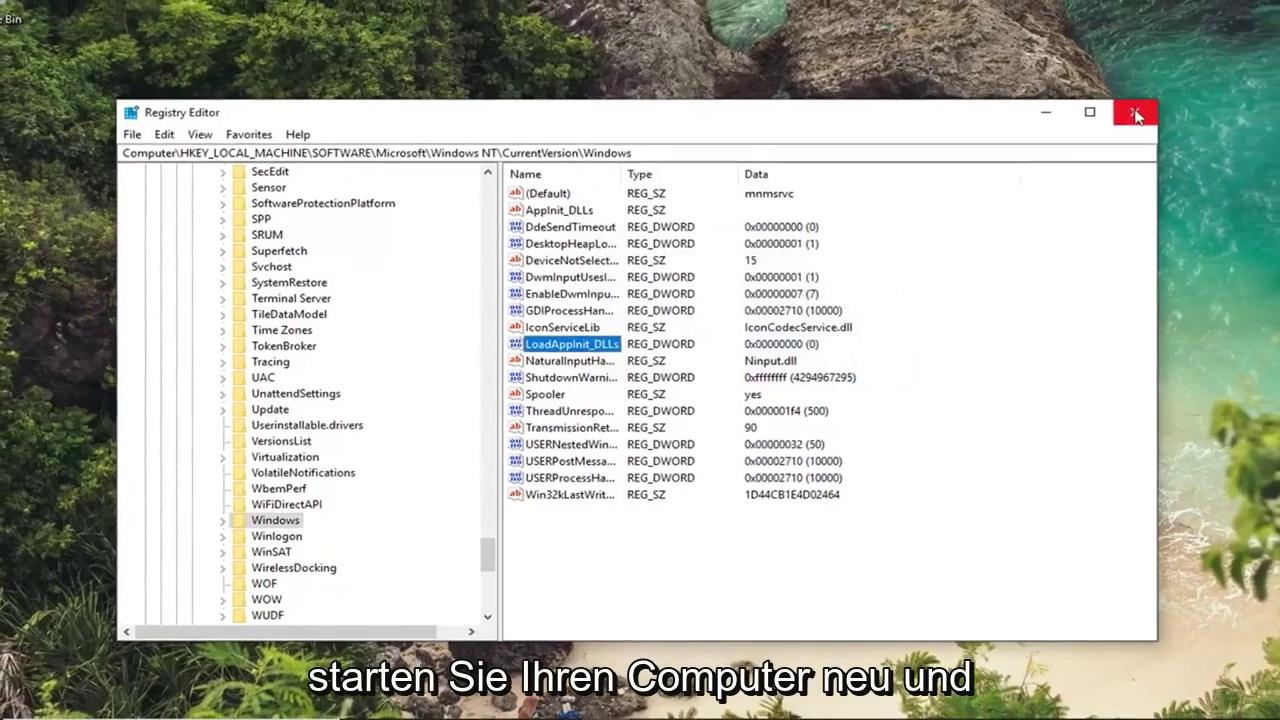
{"action": "left_click", "coordinate": [1161, 101]}
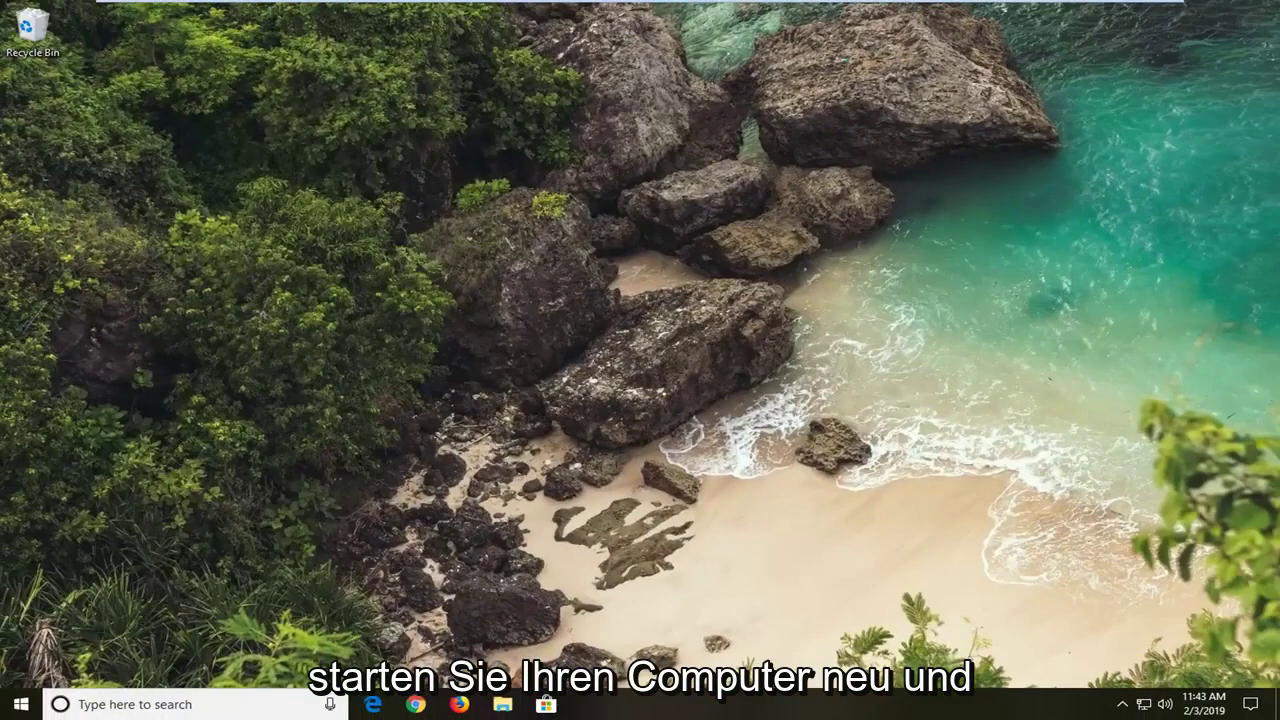